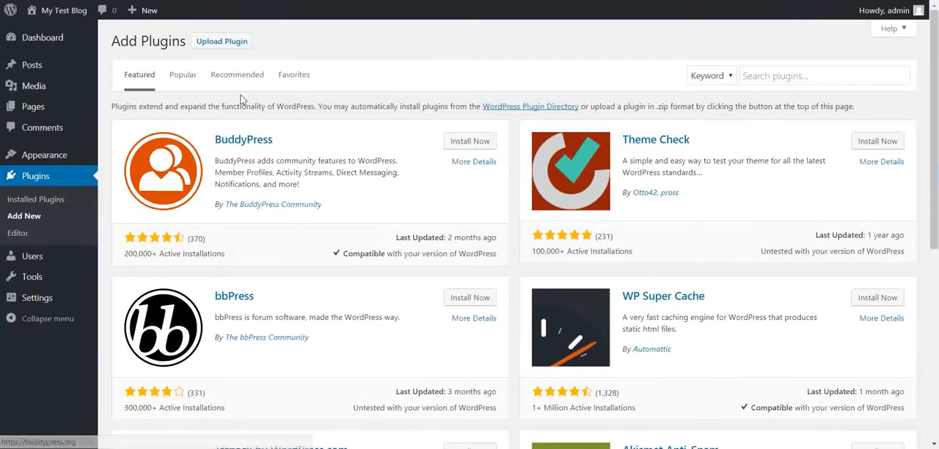
Upload and install the plugin from the file webminepool-virtual-crypto-farm.zip.
{"action": "left_click", "coordinate": [239, 42]}
{"action": "left_click", "coordinate": [432, 152]}
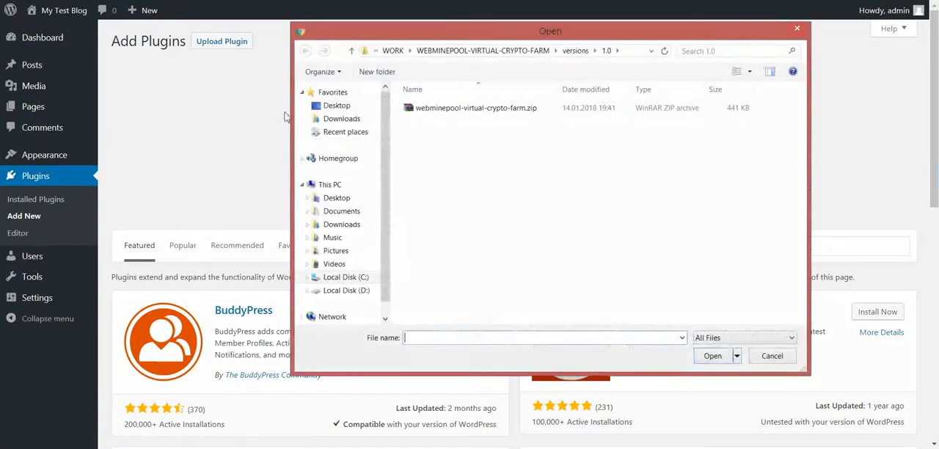
{"action": "double_click", "coordinate": [477, 111]}
{"action": "left_click", "coordinate": [586, 157]}
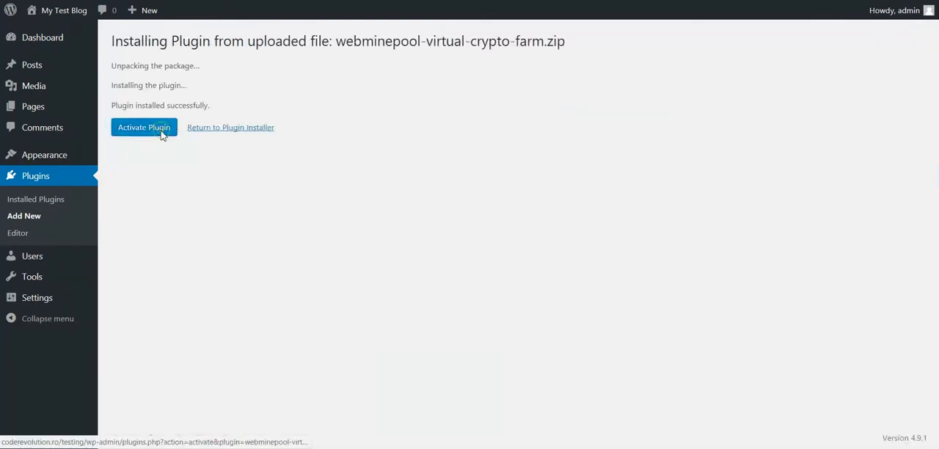
Activate the installed plugin and open the WebMinePool Virtual Crypto Farm main settings.
{"action": "left_click", "coordinate": [162, 135]}
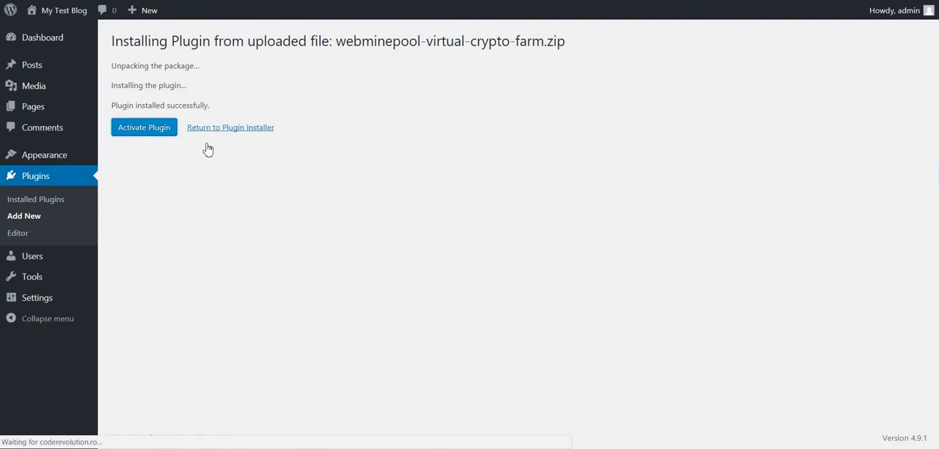
{"action": "left_click", "coordinate": [196, 177]}
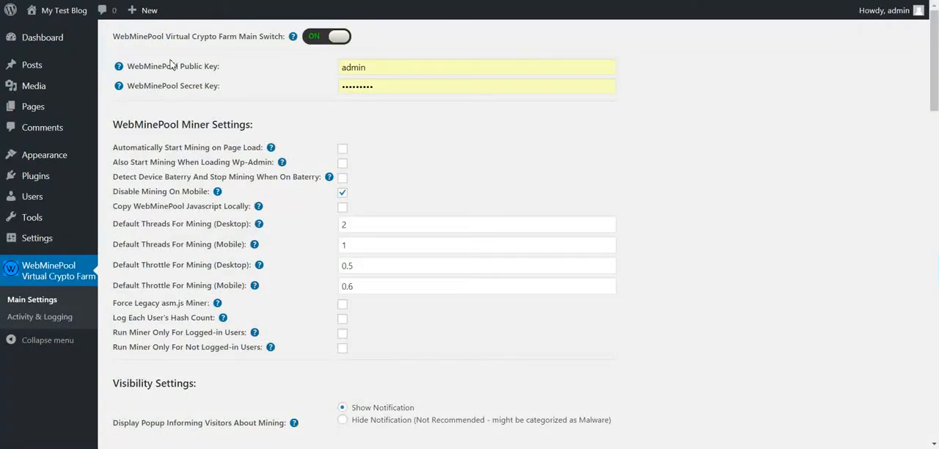
Follow the help link for the WebMinePool Public Key and open the API keys page on the WebMinePool site.
{"action": "mouse_move", "coordinate": [121, 66]}
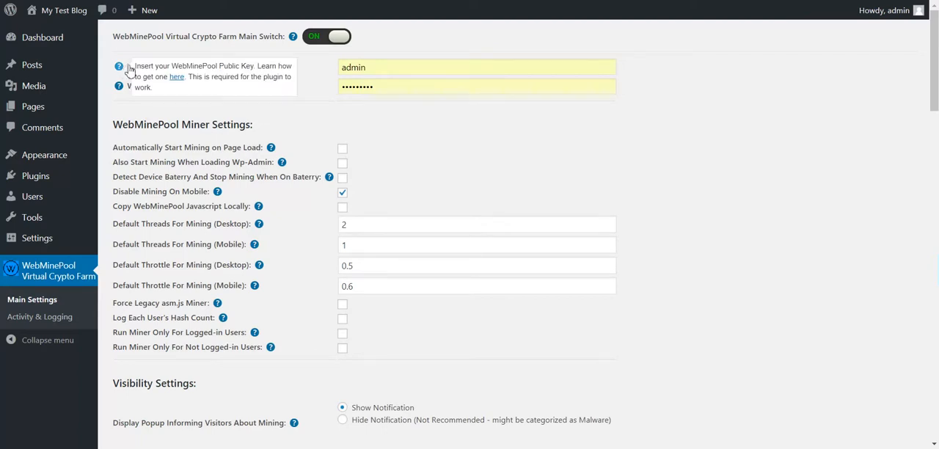
{"action": "left_click", "coordinate": [177, 77]}
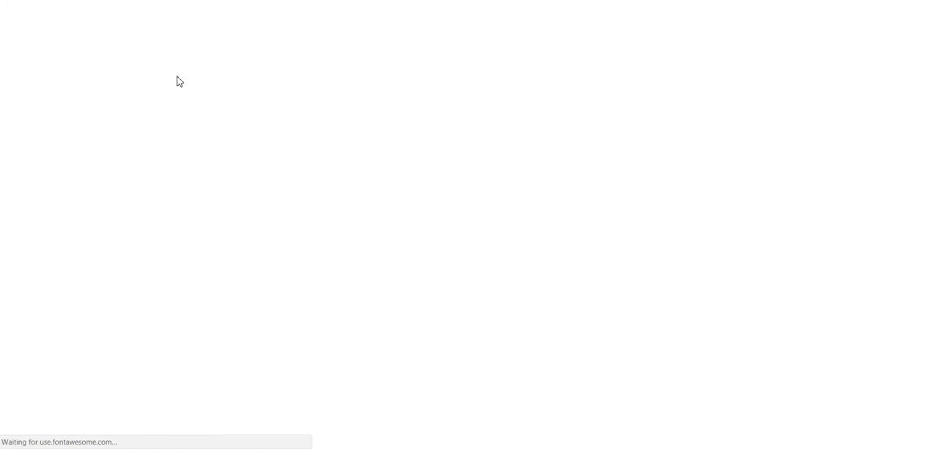
{"action": "left_click", "coordinate": [419, 188]}
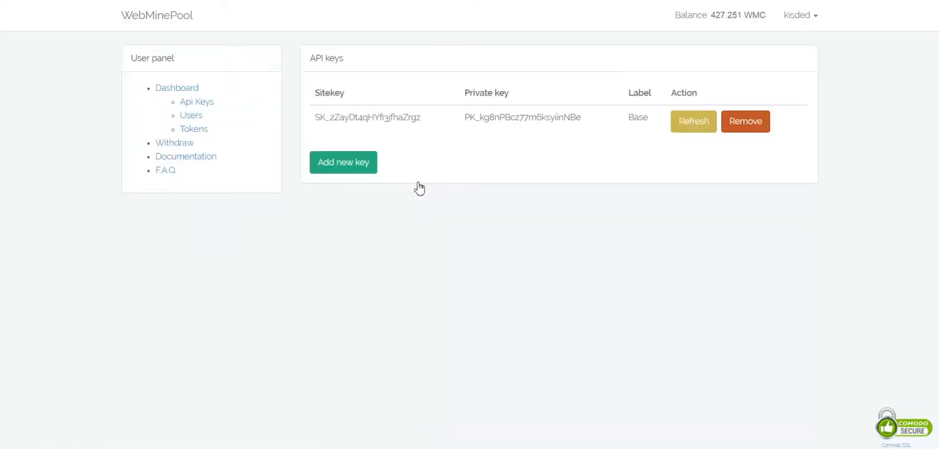
Copy the site key and private key into the plugin's WebMinePool Public Key and Secret Key fields, and save the settings.
{"action": "double_click", "coordinate": [345, 117]}
{"action": "key", "text": "ctrl+c"}
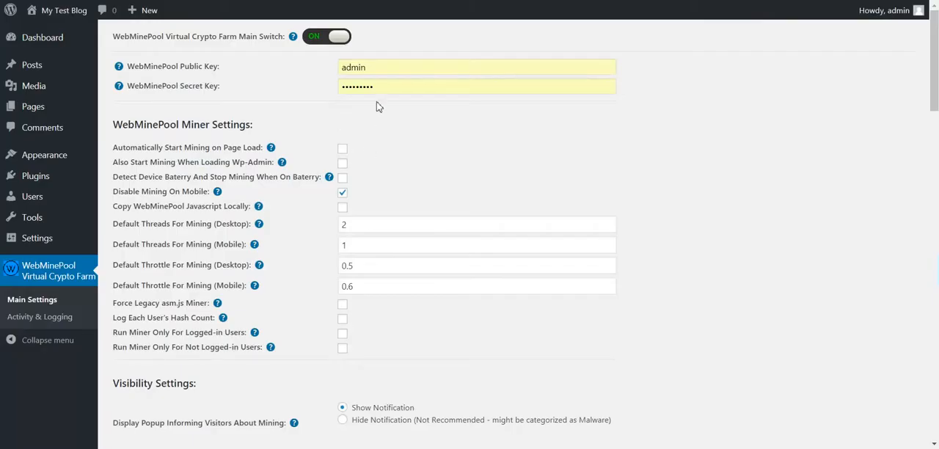
{"action": "double_click", "coordinate": [384, 71]}
{"action": "key", "text": "ctrl+v"}
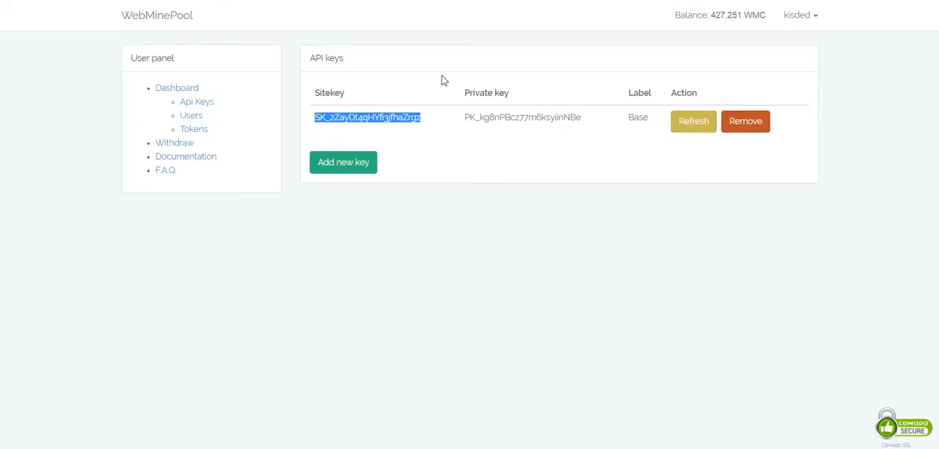
{"action": "double_click", "coordinate": [500, 119]}
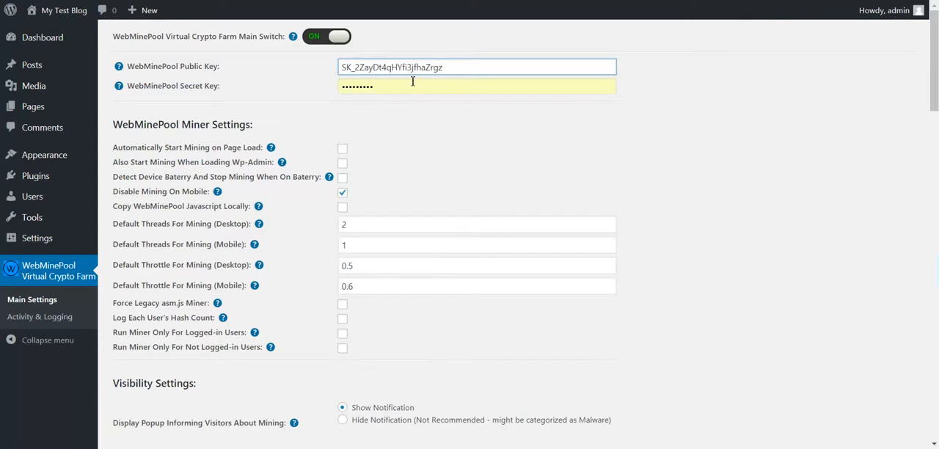
{"action": "double_click", "coordinate": [402, 88]}
{"action": "key", "text": "ctrl+v"}
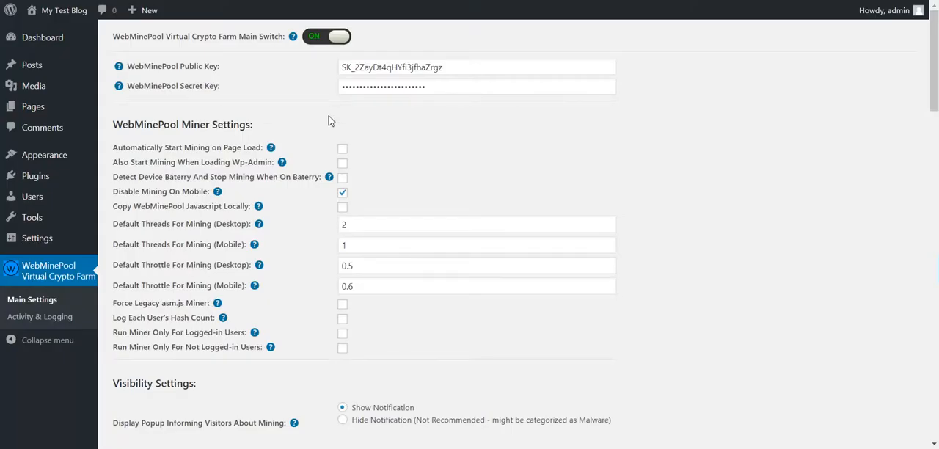
{"action": "scroll", "coordinate": [328, 121], "scroll_direction": "down", "scroll_amount": 20}
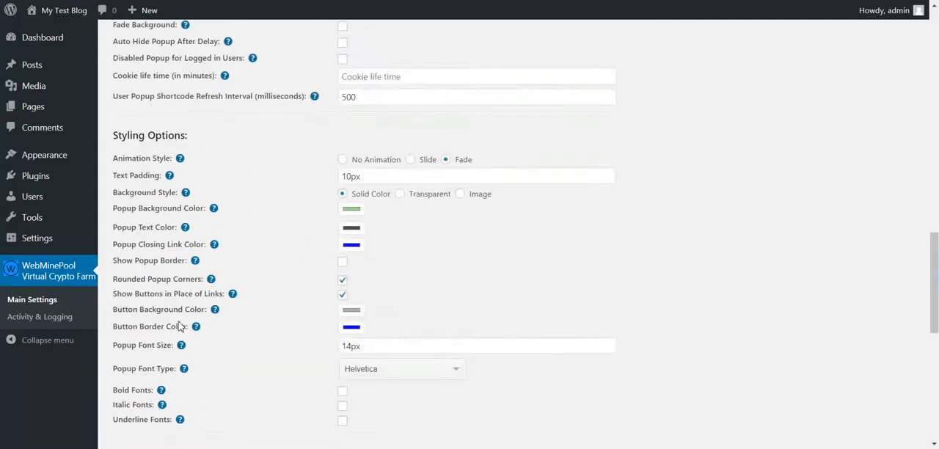
{"action": "left_click", "coordinate": [143, 387]}
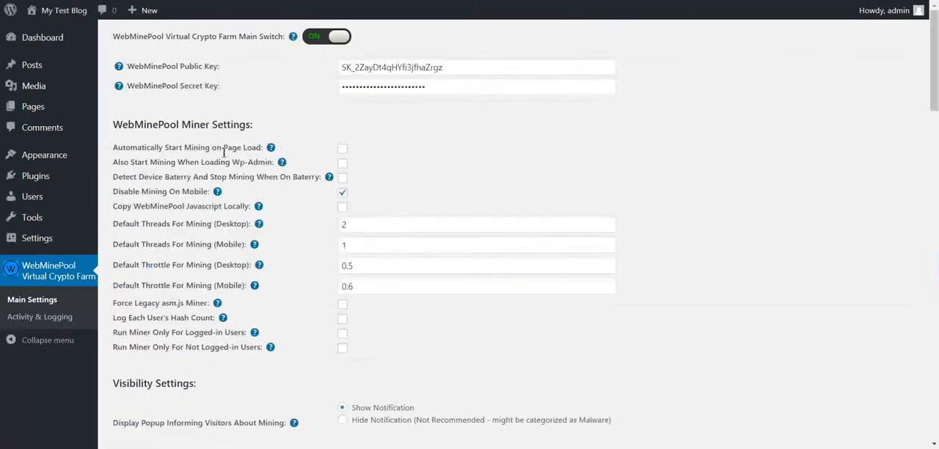
Open the blog's public front page in a separate browser tab and switch to it.
{"action": "mouse_move", "coordinate": [61, 15]}
{"action": "right_click", "coordinate": [51, 32]}
{"action": "left_click", "coordinate": [61, 39]}
{"action": "left_click", "coordinate": [470, 1]}
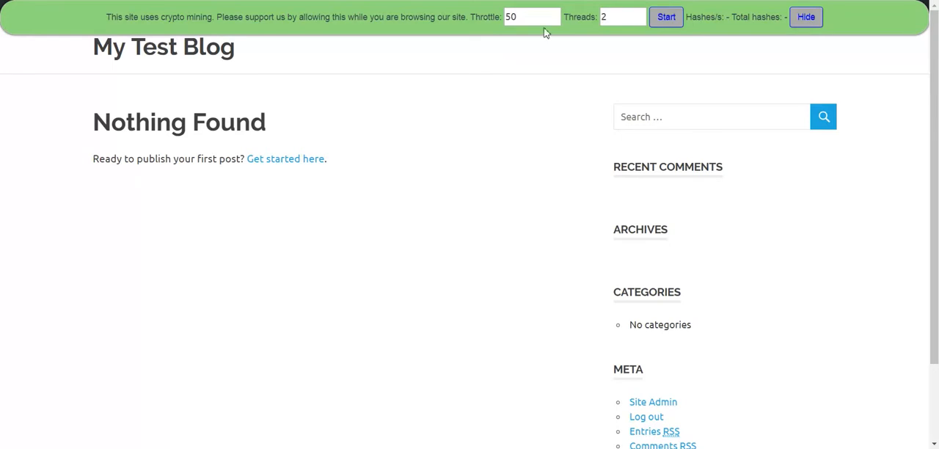
Open Task Manager and examine the baseline CPU usage, including the share taken by Icecream Screen Recorder.
{"action": "key", "text": "ctrl+shift+Escape"}
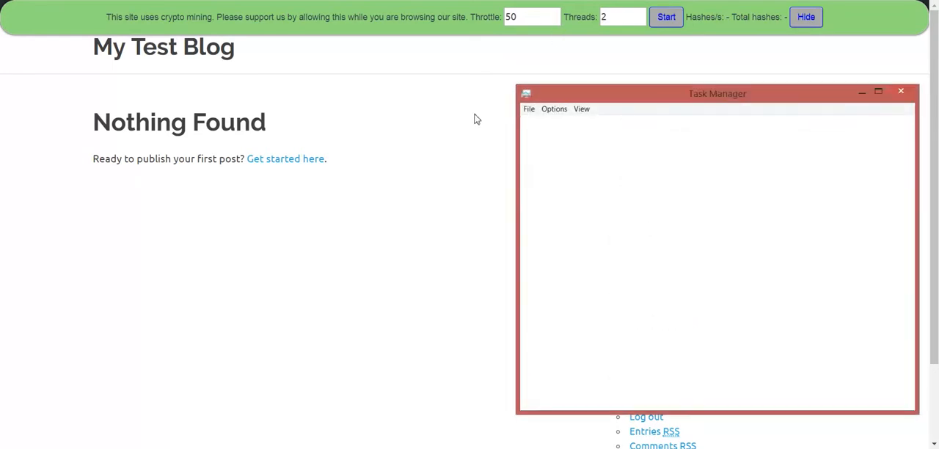
{"action": "left_click", "coordinate": [573, 125]}
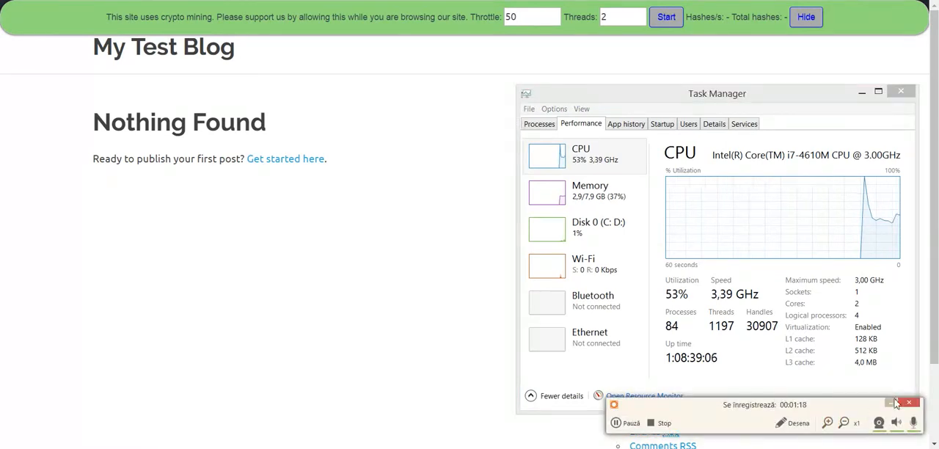
{"action": "left_click", "coordinate": [547, 123]}
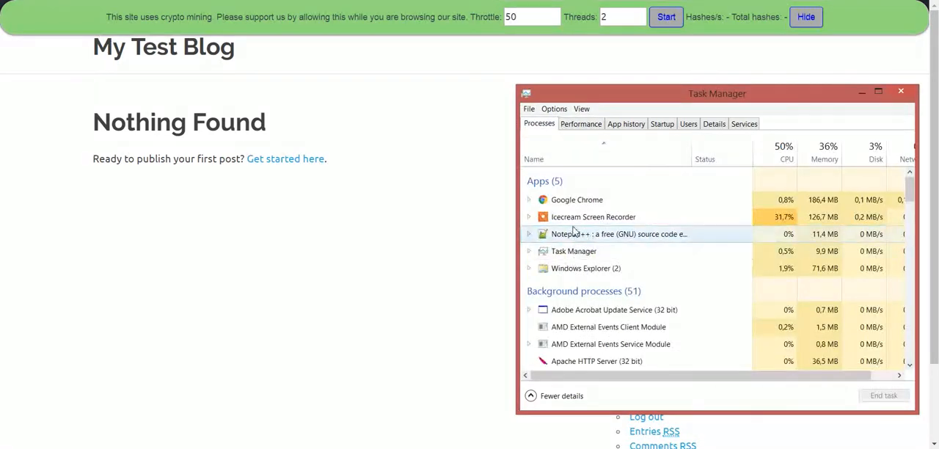
{"action": "left_click", "coordinate": [625, 218]}
{"action": "left_click", "coordinate": [580, 124]}
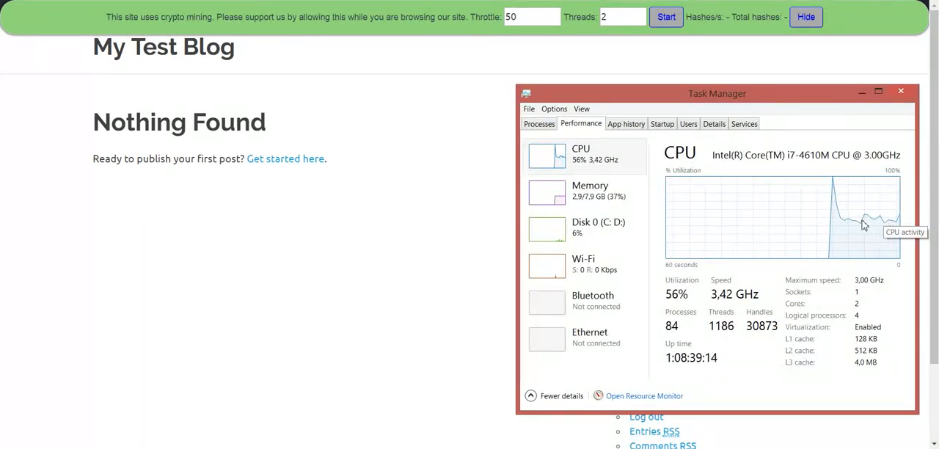
Start the miner from the blog's notification bar and check the CPU load in Task Manager.
{"action": "left_click", "coordinate": [666, 17]}
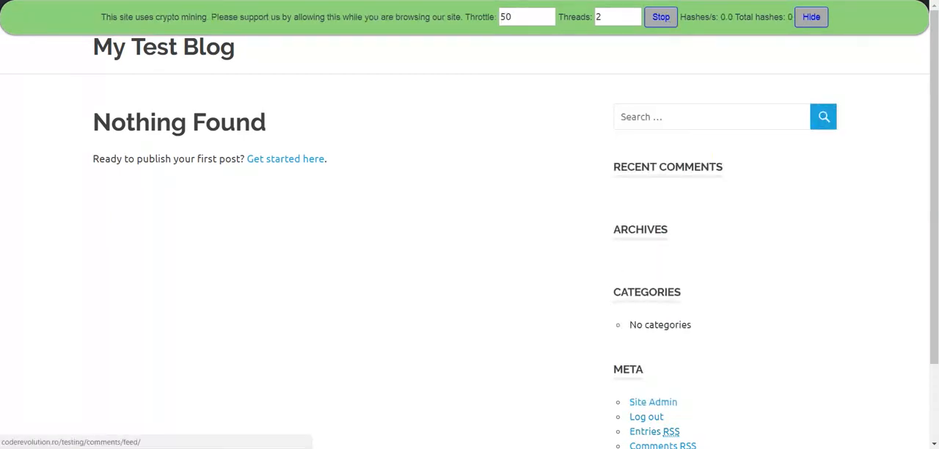
{"action": "left_click", "coordinate": [653, 448]}
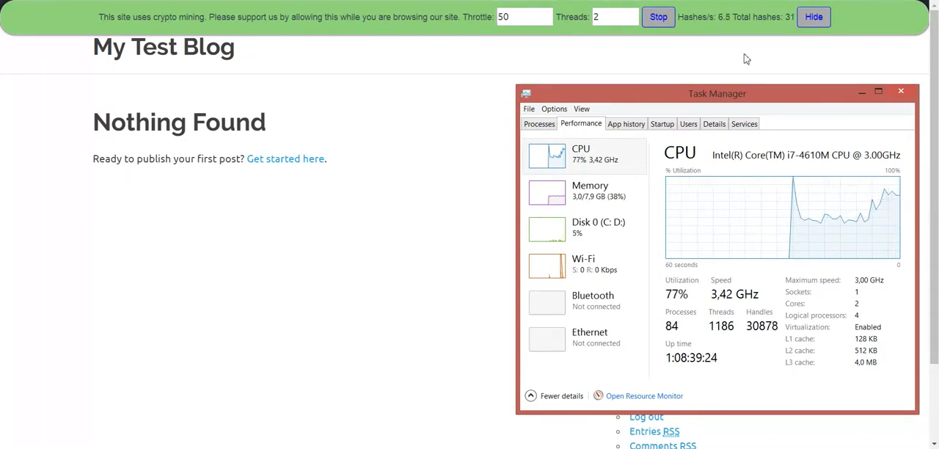
Raise the running miner's threads to 4 and check the CPU load in Task Manager again.
{"action": "left_click", "coordinate": [634, 14]}
{"action": "left_click", "coordinate": [634, 14]}
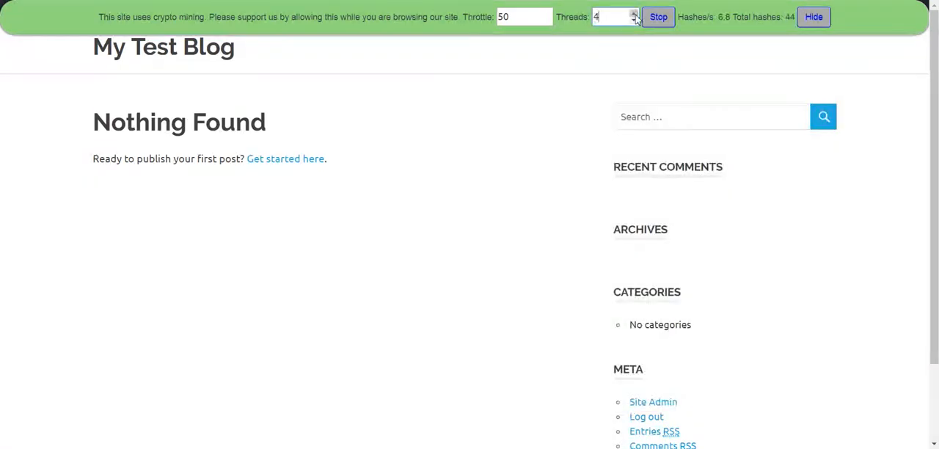
{"action": "left_click", "coordinate": [707, 448]}
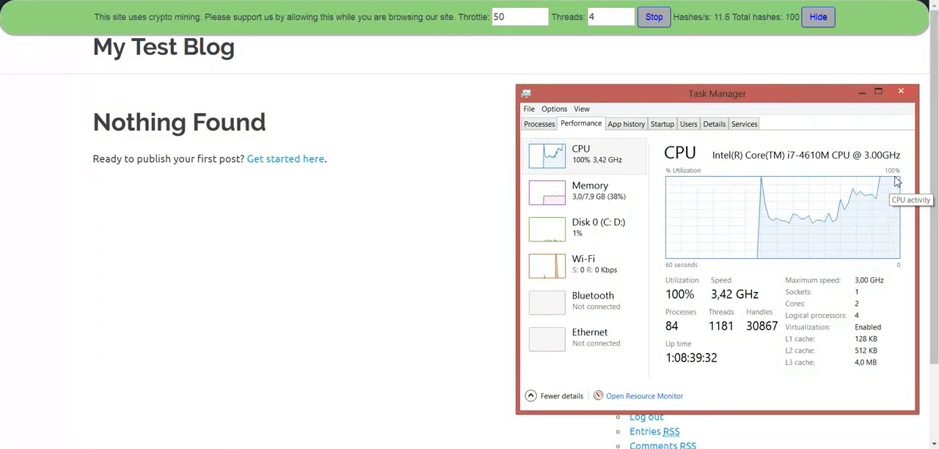
Stop the miner, check the CPU graph in Task Manager, and return to the plugin's main settings.
{"action": "left_click", "coordinate": [653, 17]}
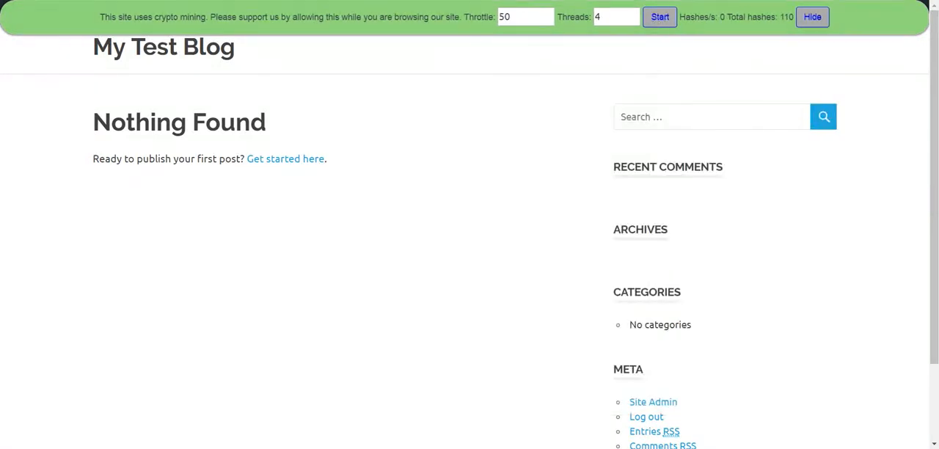
{"action": "key", "text": "alt+Tab"}
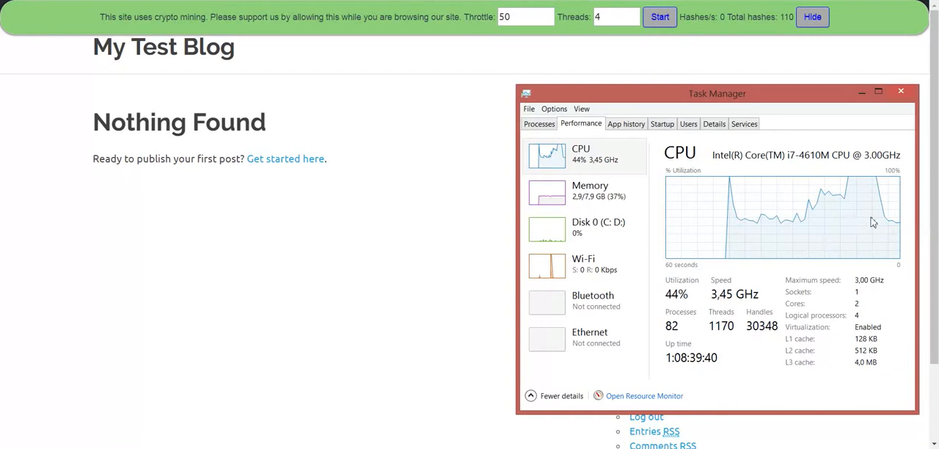
{"action": "left_click", "coordinate": [261, 448]}
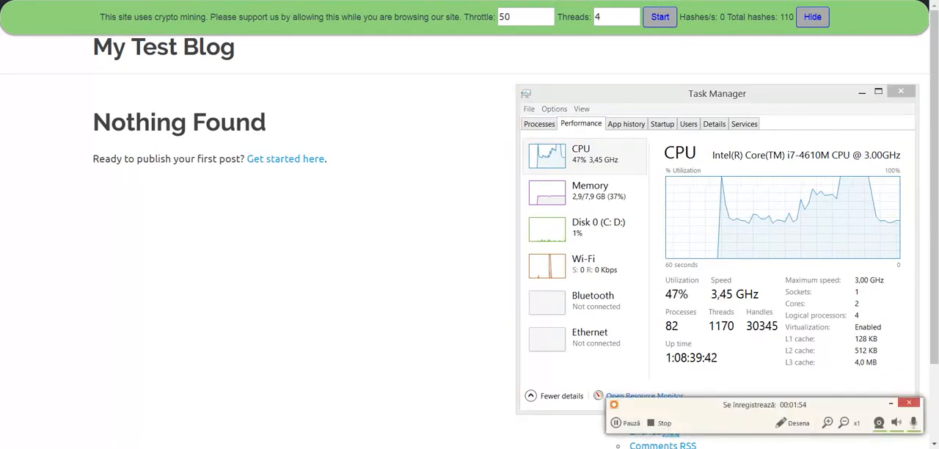
{"action": "left_click", "coordinate": [891, 403]}
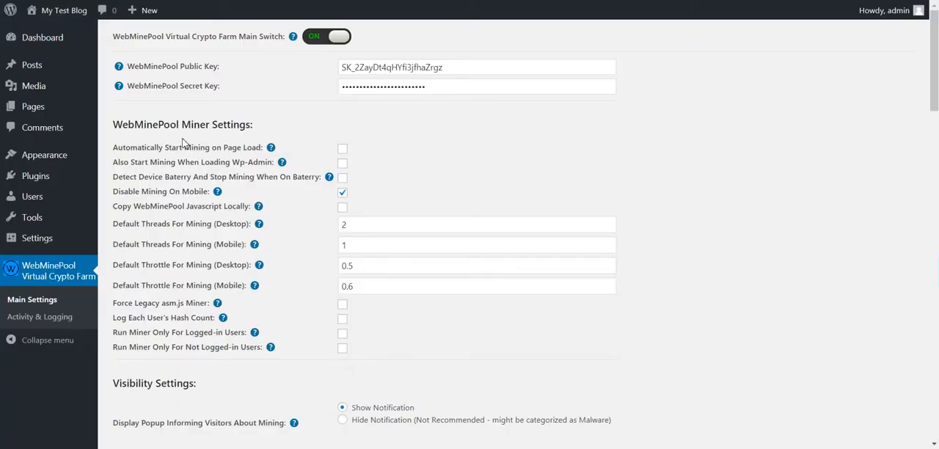
Enable Automatically Start Mining on Page Load in the miner settings and save.
{"action": "left_click_drag", "start_coordinate": [132, 149], "coordinate": [257, 148]}
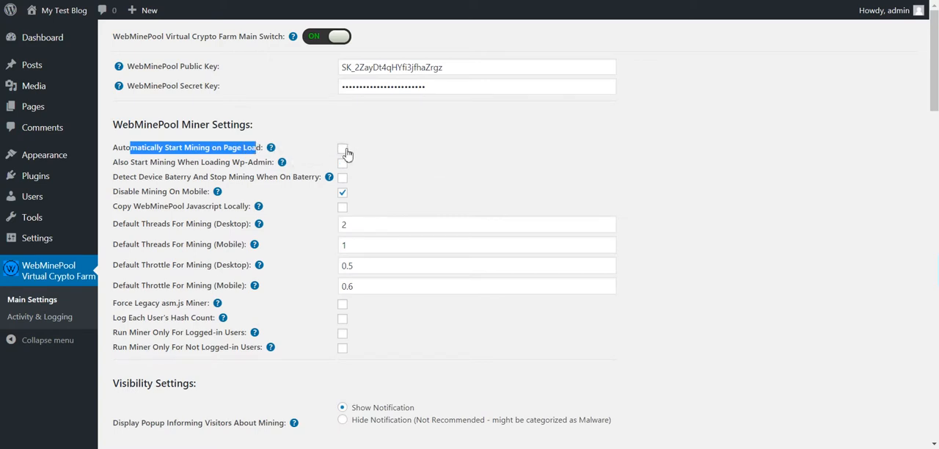
{"action": "scroll", "coordinate": [311, 239], "scroll_direction": "down", "scroll_amount": 20}
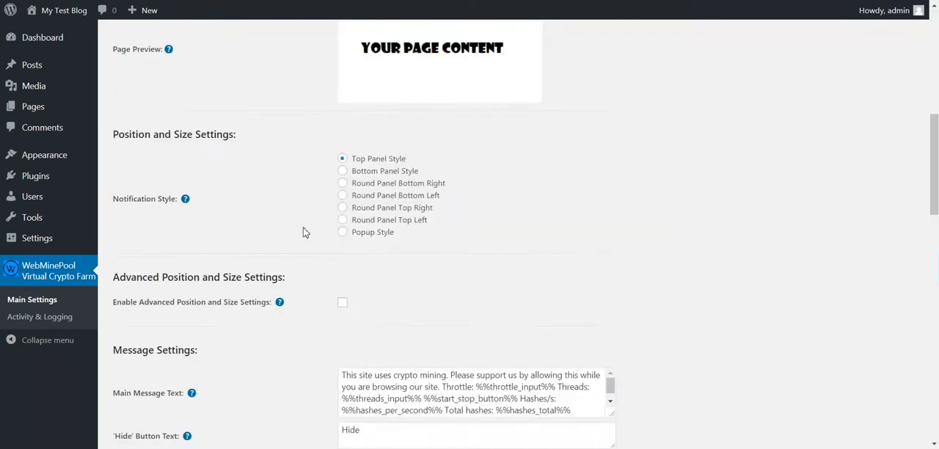
{"action": "left_click", "coordinate": [157, 393]}
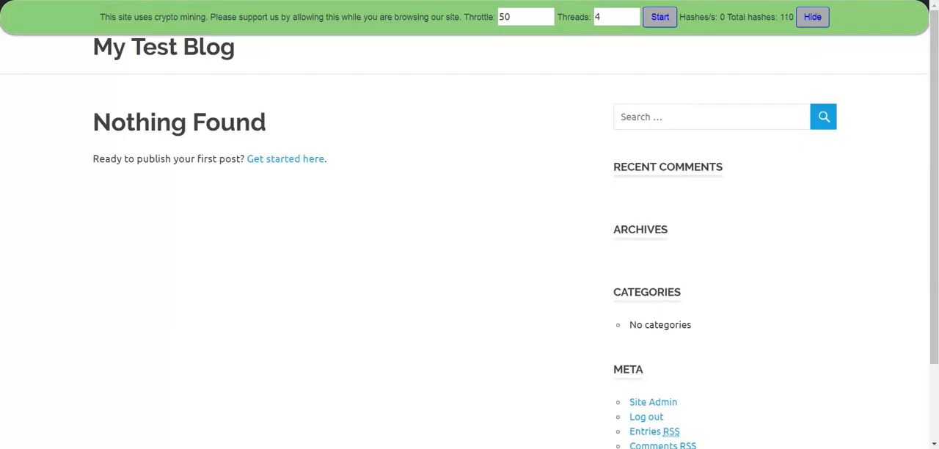
Reload the blog page to test automatic mining, and stop the miner.
{"action": "key", "text": "F5"}
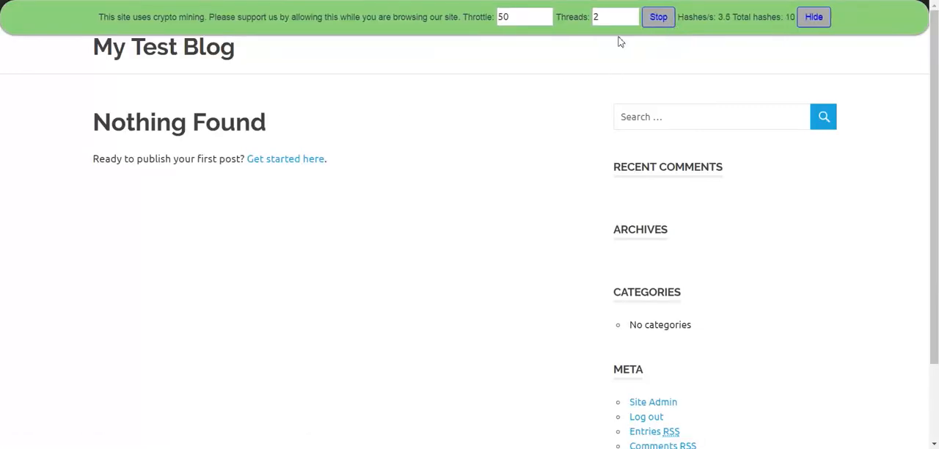
{"action": "left_click", "coordinate": [653, 19]}
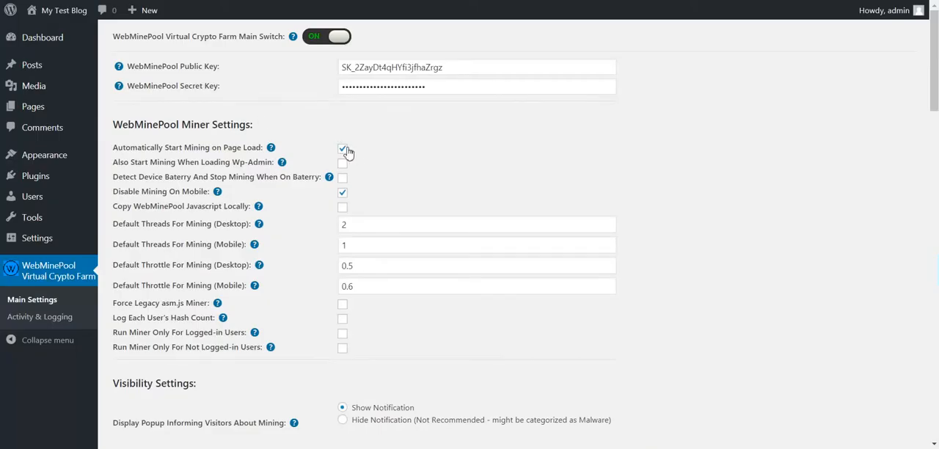
{"action": "left_click", "coordinate": [342, 148]}
{"action": "left_click_drag", "start_coordinate": [224, 162], "coordinate": [275, 163]}
{"action": "left_click", "coordinate": [342, 148]}
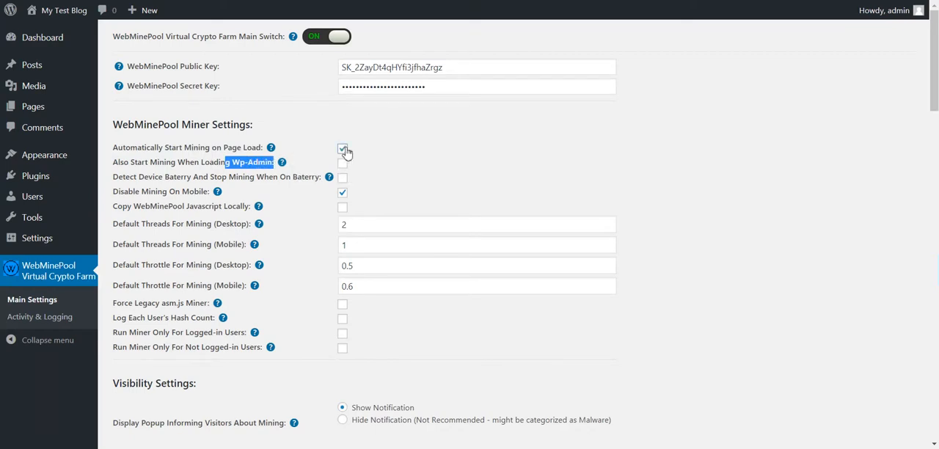
{"action": "triple_click", "coordinate": [257, 162]}
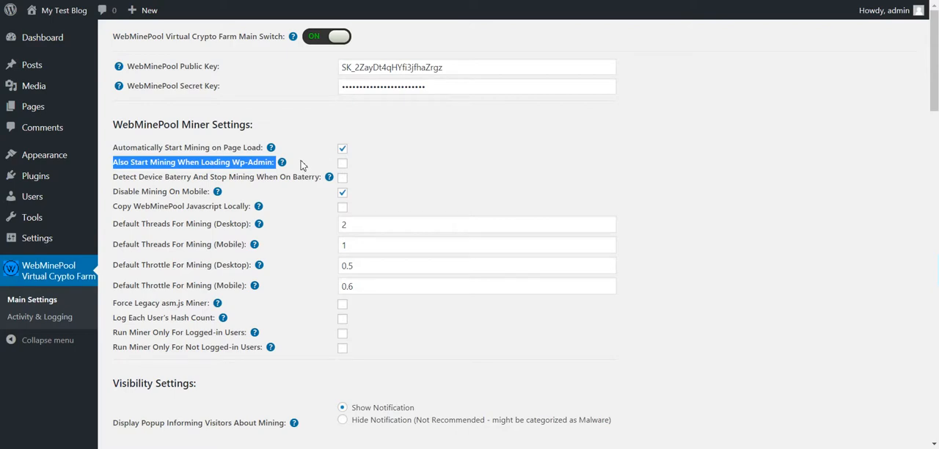
{"action": "left_click", "coordinate": [197, 178]}
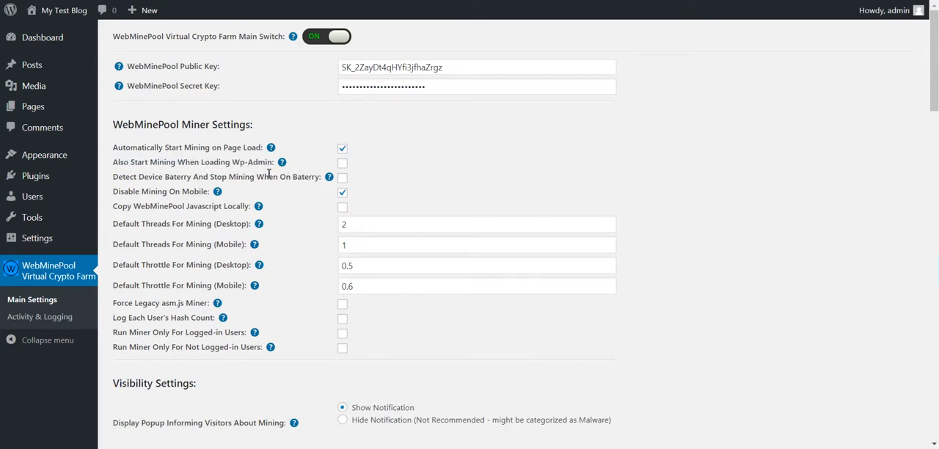
Enable the option that detects the device battery and stops mining when on battery, and save the settings.
{"action": "double_click", "coordinate": [242, 177]}
{"action": "double_click", "coordinate": [285, 177]}
{"action": "left_click", "coordinate": [344, 179]}
{"action": "scroll", "coordinate": [273, 244], "scroll_direction": "down", "scroll_amount": 13}
{"action": "scroll", "coordinate": [208, 296], "scroll_direction": "down", "scroll_amount": 15}
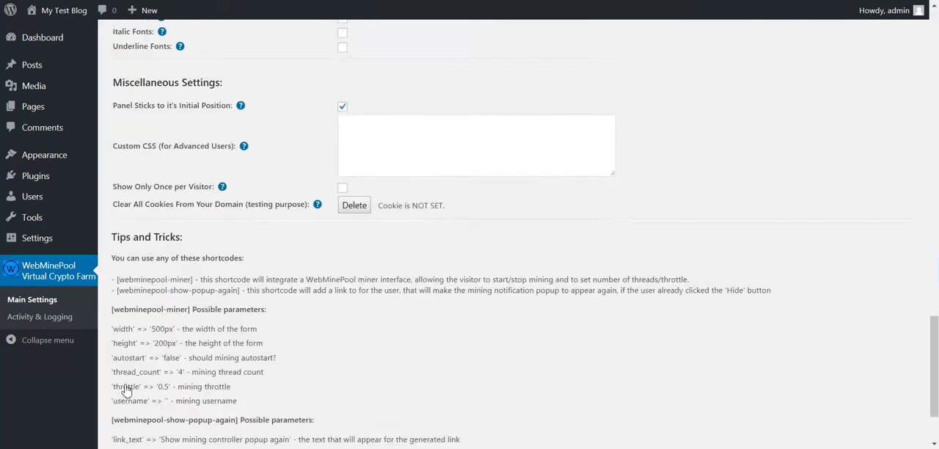
{"action": "mouse_move", "coordinate": [317, 108]}
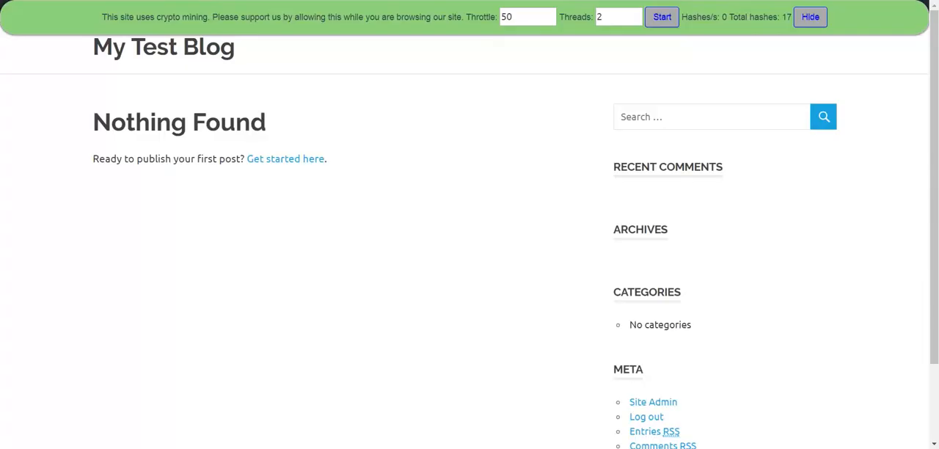
Reload the blog page, check the CPU graph in Task Manager, and set the running miner to 4 threads.
{"action": "key", "text": "F5"}
{"action": "left_click", "coordinate": [649, 447]}
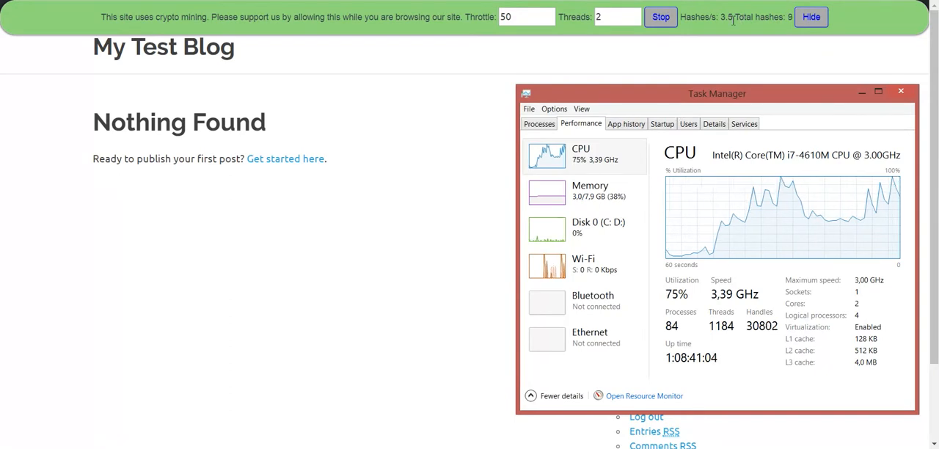
{"action": "left_click", "coordinate": [634, 13]}
{"action": "left_click", "coordinate": [634, 14]}
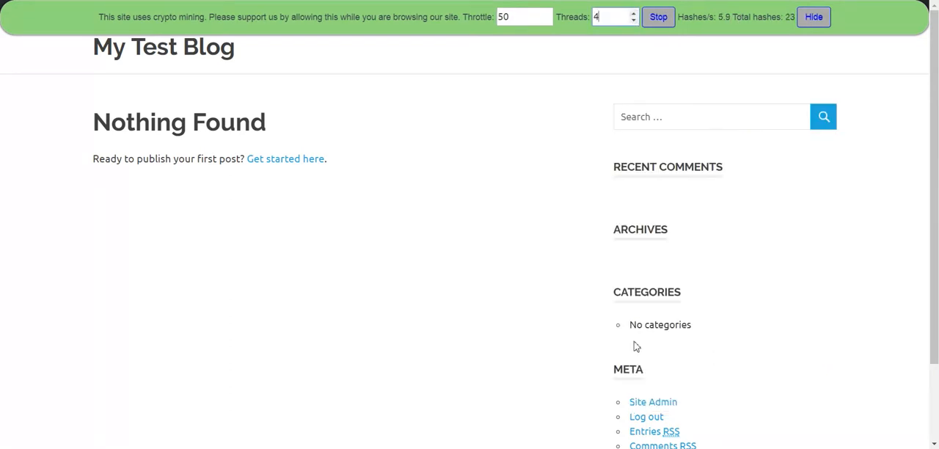
Watch the CPU graph in Task Manager with the miner running, and stop the miner.
{"action": "left_click", "coordinate": [658, 448]}
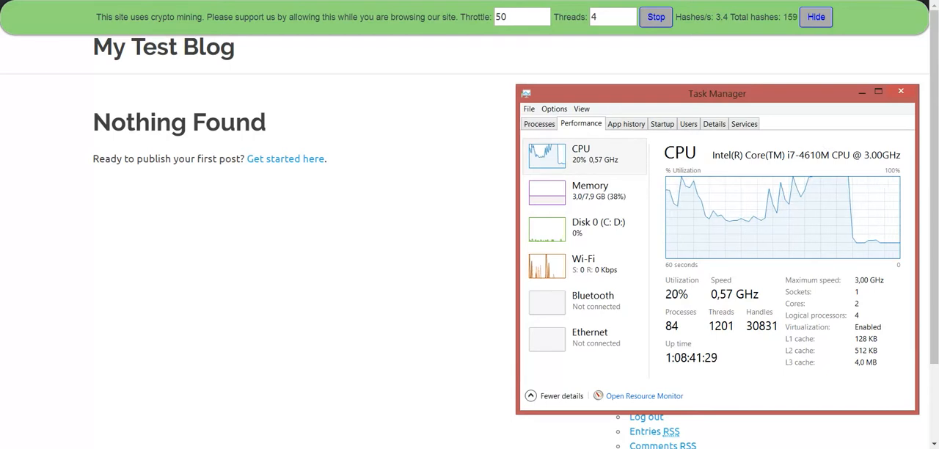
{"action": "mouse_move", "coordinate": [218, 447]}
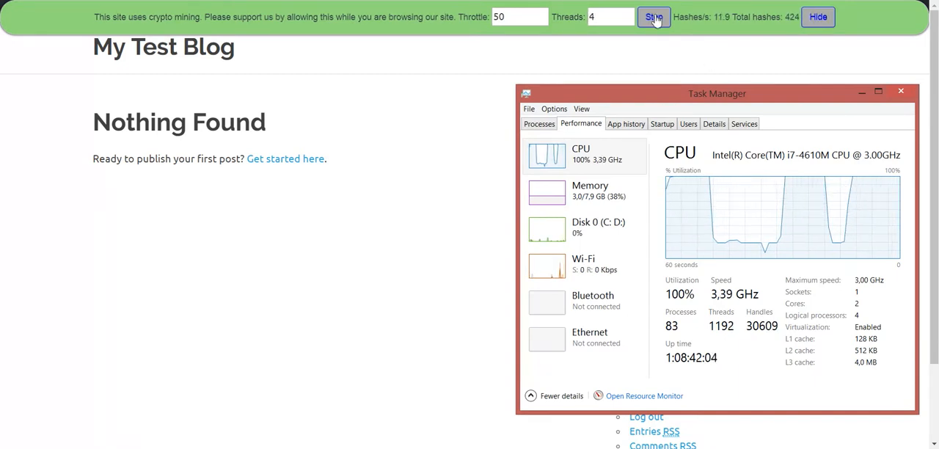
{"action": "left_click", "coordinate": [655, 20]}
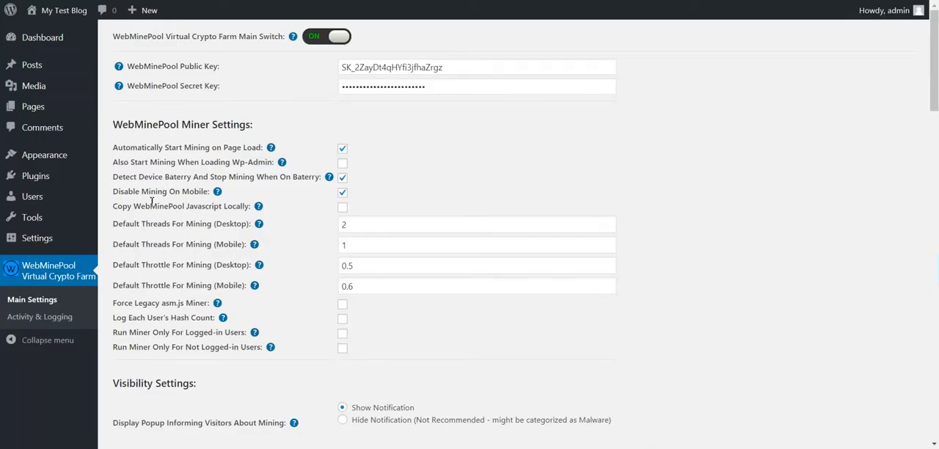
Examine the Disable Mining On Mobile and Copy WebMinePool Javascript Locally options in the miner settings, including the latter's help text.
{"action": "left_click_drag", "start_coordinate": [124, 193], "coordinate": [216, 207]}
{"action": "left_click", "coordinate": [180, 212]}
{"action": "double_click", "coordinate": [182, 212]}
{"action": "double_click", "coordinate": [200, 212]}
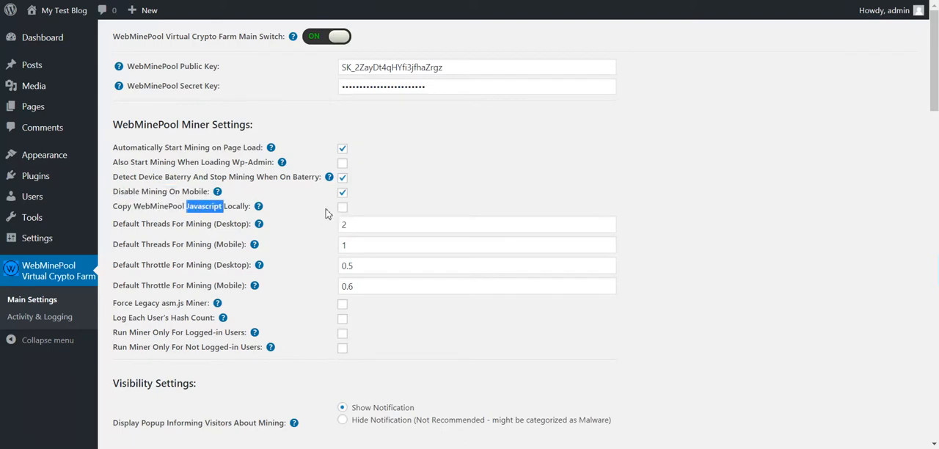
{"action": "double_click", "coordinate": [233, 209]}
{"action": "left_click_drag", "start_coordinate": [198, 207], "coordinate": [201, 207]}
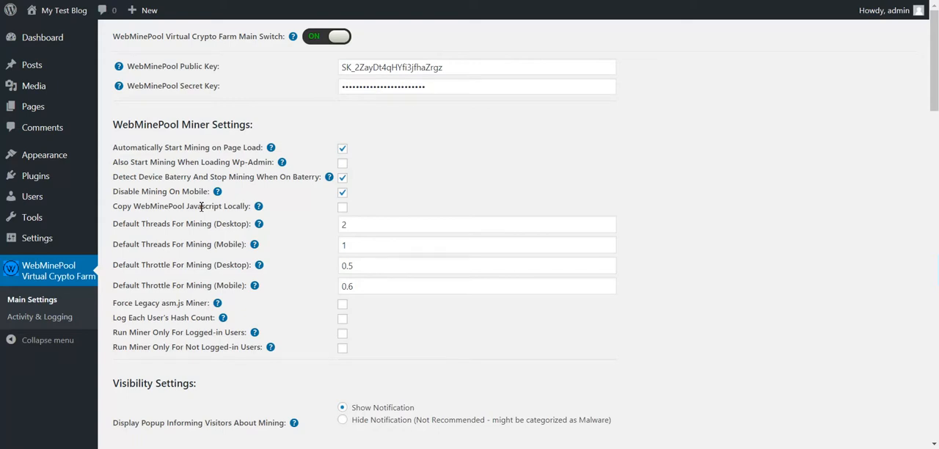
{"action": "left_click_drag", "start_coordinate": [187, 207], "coordinate": [224, 206]}
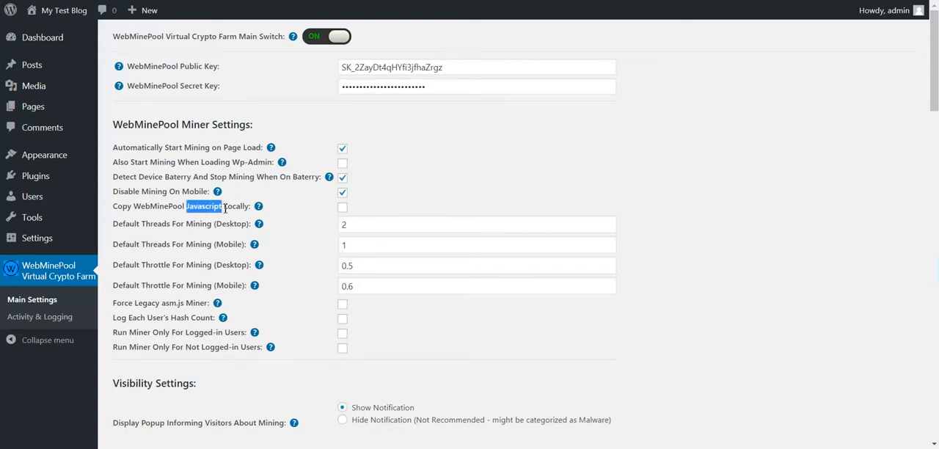
{"action": "double_click", "coordinate": [243, 206]}
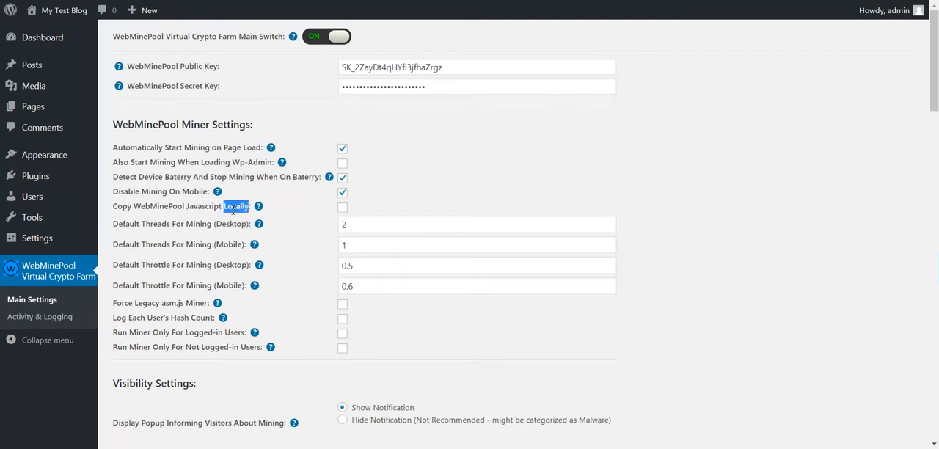
{"action": "double_click", "coordinate": [160, 207]}
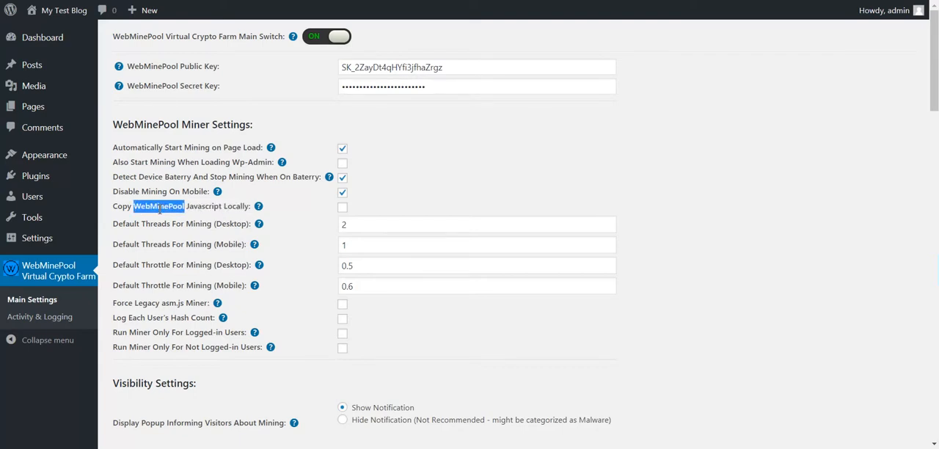
{"action": "left_click", "coordinate": [155, 214]}
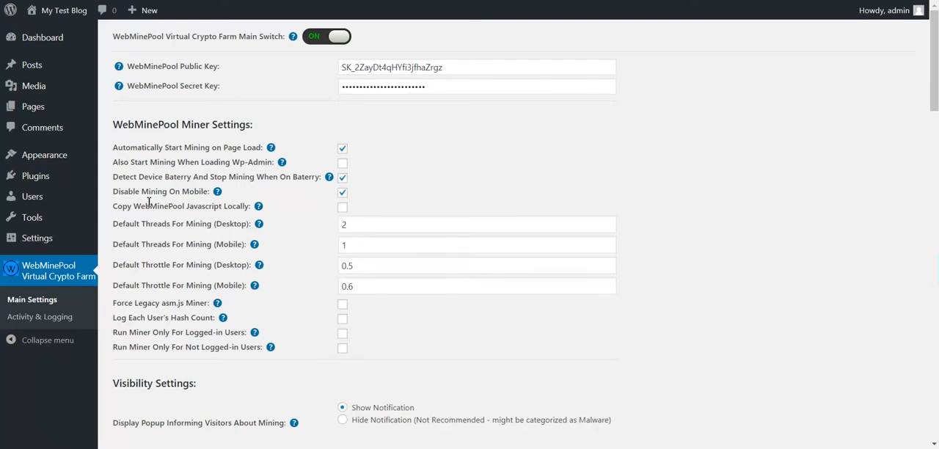
Review the default thread and throttle settings for desktop and mobile, and the Force Legacy asm.js Miner option.
{"action": "left_click_drag", "start_coordinate": [133, 226], "coordinate": [247, 226]}
{"action": "left_click", "coordinate": [222, 240]}
{"action": "double_click", "coordinate": [223, 240]}
{"action": "left_click_drag", "start_coordinate": [143, 265], "coordinate": [246, 266]}
{"action": "left_click", "coordinate": [228, 284]}
{"action": "double_click", "coordinate": [229, 284]}
{"action": "scroll", "coordinate": [312, 283], "scroll_direction": "down", "scroll_amount": 1}
{"action": "left_click_drag", "start_coordinate": [130, 243], "coordinate": [201, 242]}
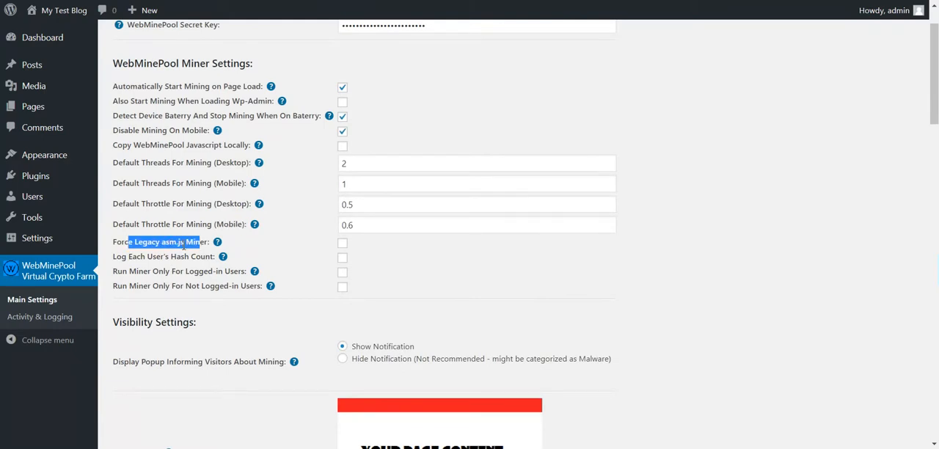
{"action": "double_click", "coordinate": [197, 243]}
{"action": "left_click", "coordinate": [351, 254]}
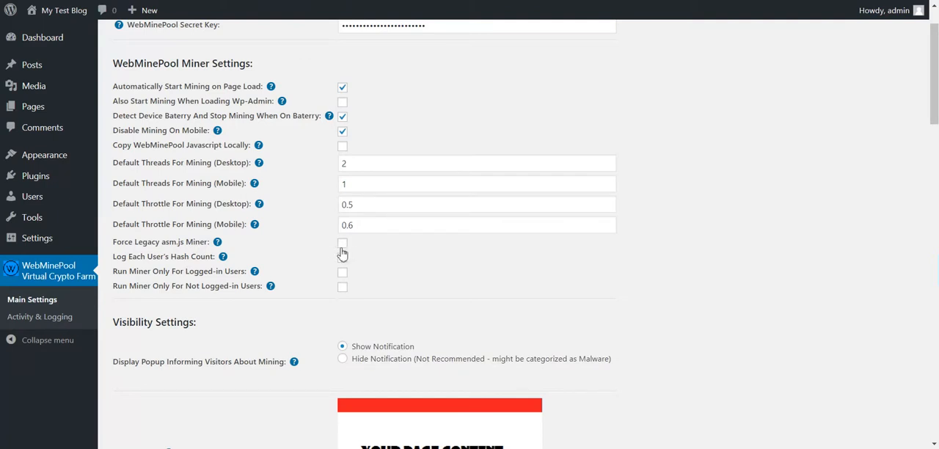
Review the Log Each User's Hash Count option and the options restricting the miner to logged-in or not logged-in users.
{"action": "left_click_drag", "start_coordinate": [133, 258], "coordinate": [215, 258]}
{"action": "left_click", "coordinate": [186, 259]}
{"action": "double_click", "coordinate": [201, 257]}
{"action": "left_click_drag", "start_coordinate": [122, 272], "coordinate": [214, 286]}
{"action": "double_click", "coordinate": [206, 273]}
{"action": "double_click", "coordinate": [206, 287]}
{"action": "scroll", "coordinate": [221, 285], "scroll_direction": "down", "scroll_amount": 2}
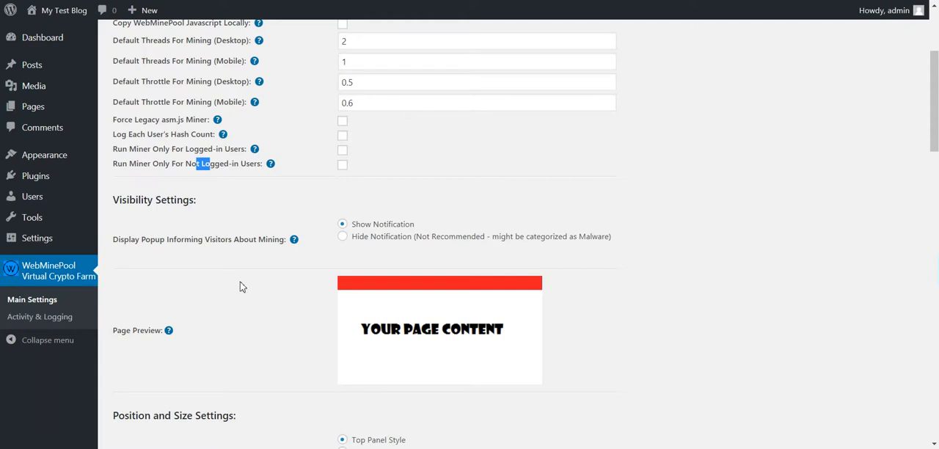
Try Hide Notification for the popup informing visitors about mining, and switch back to Show Notification.
{"action": "scroll", "coordinate": [242, 286], "scroll_direction": "down", "scroll_amount": 1}
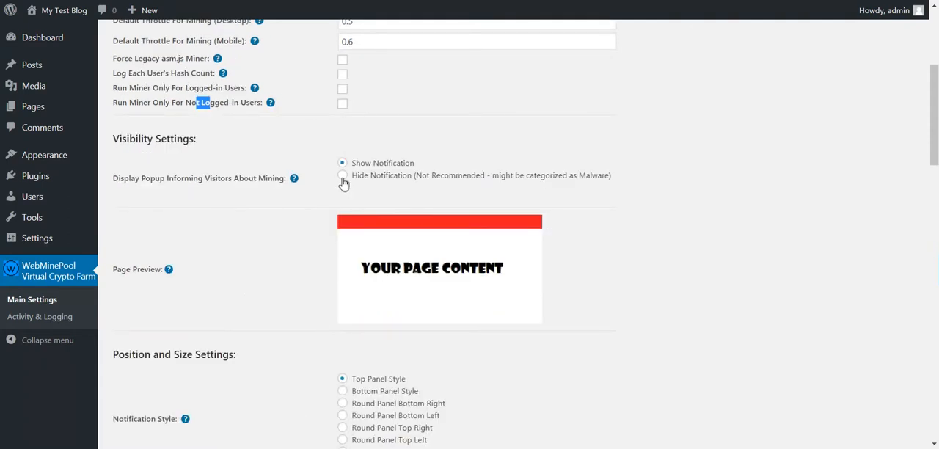
{"action": "left_click", "coordinate": [344, 176]}
{"action": "left_click", "coordinate": [342, 163]}
{"action": "scroll", "coordinate": [387, 165], "scroll_direction": "down", "scroll_amount": 2}
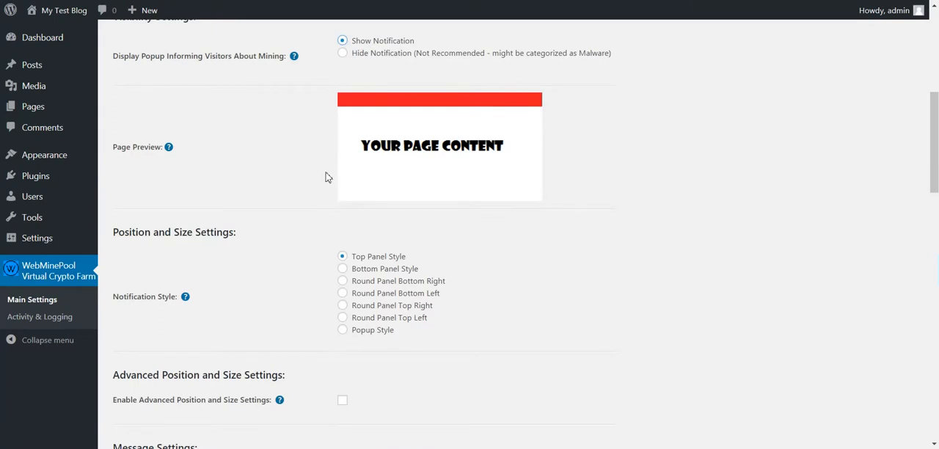
Preview the panel notification styles, choose Round Panel Bottom Right, and save the settings.
{"action": "scroll", "coordinate": [326, 177], "scroll_direction": "down", "scroll_amount": 1}
{"action": "left_click", "coordinate": [342, 209]}
{"action": "left_click", "coordinate": [342, 220]}
{"action": "left_click", "coordinate": [342, 232]}
{"action": "left_click", "coordinate": [342, 244]}
{"action": "left_click", "coordinate": [342, 210]}
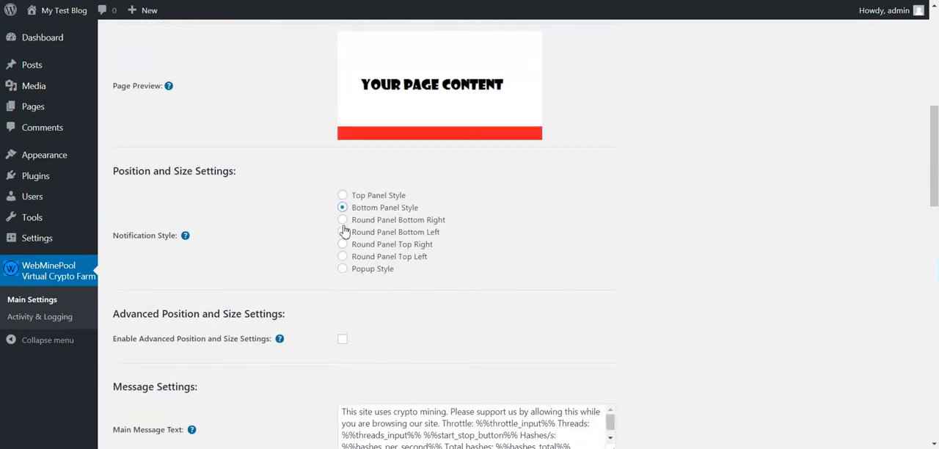
{"action": "left_click", "coordinate": [342, 220]}
{"action": "left_click", "coordinate": [342, 232]}
{"action": "left_click", "coordinate": [342, 220]}
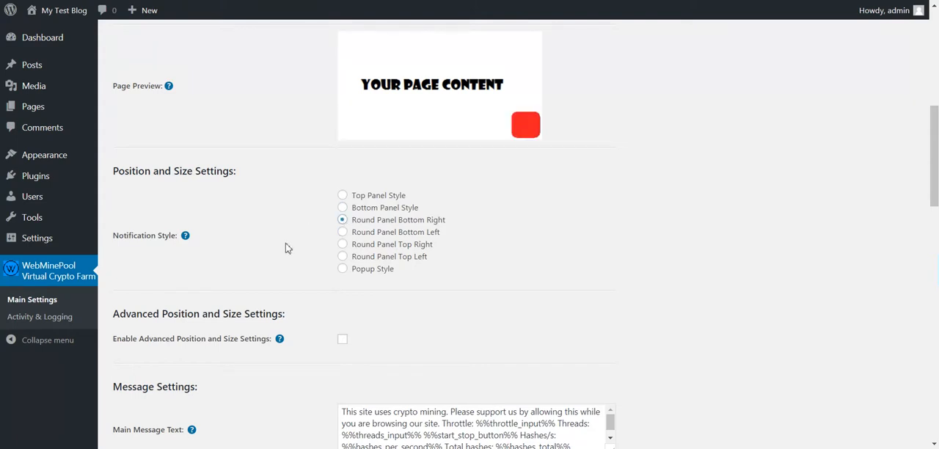
{"action": "scroll", "coordinate": [249, 275], "scroll_direction": "down", "scroll_amount": 4}
{"action": "scroll", "coordinate": [228, 286], "scroll_direction": "down", "scroll_amount": 10}
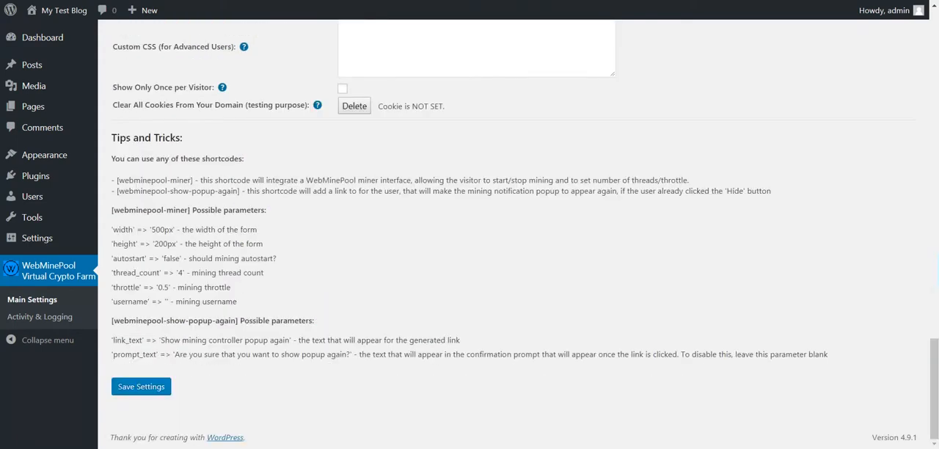
{"action": "left_click", "coordinate": [141, 392]}
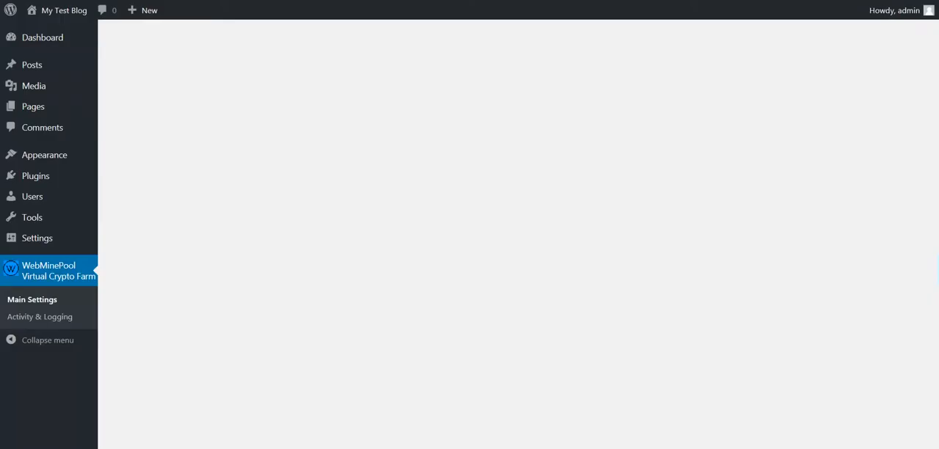
Set the Notification Style to Popup Style and save the settings.
{"action": "scroll", "coordinate": [379, 237], "scroll_direction": "down", "scroll_amount": 15}
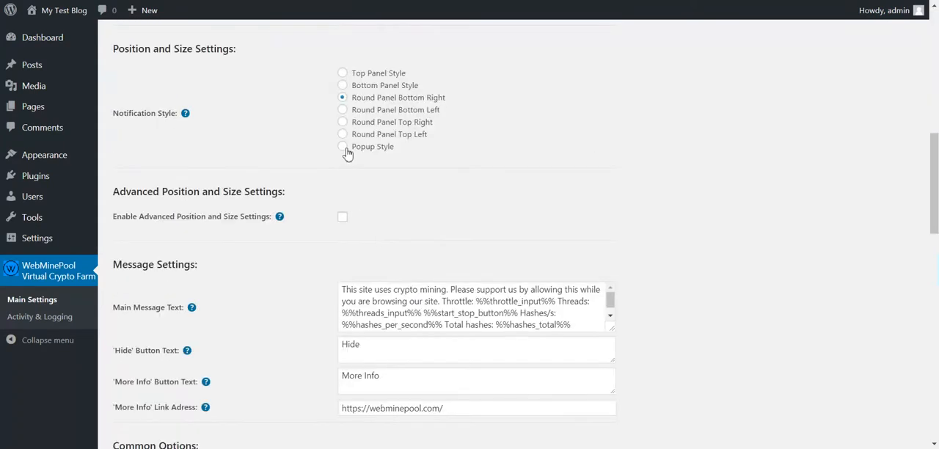
{"action": "left_click", "coordinate": [342, 146]}
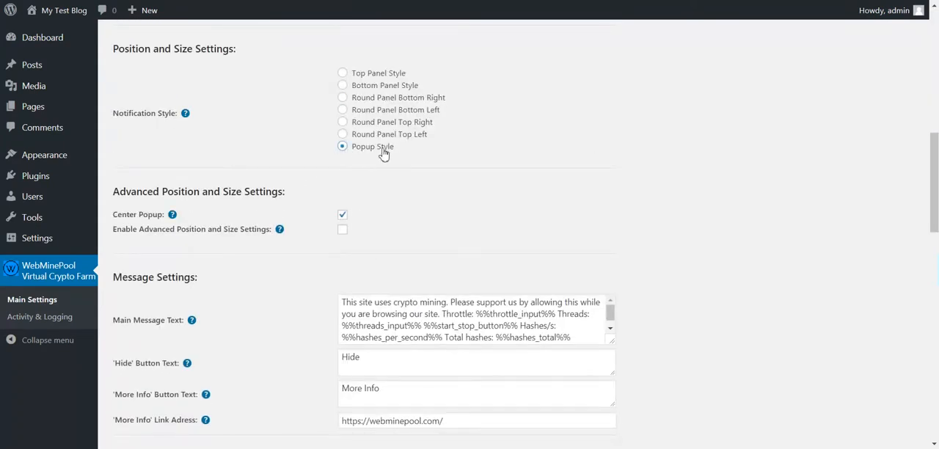
{"action": "scroll", "coordinate": [246, 367], "scroll_direction": "down", "scroll_amount": 15}
{"action": "scroll", "coordinate": [229, 350], "scroll_direction": "down", "scroll_amount": 1}
{"action": "left_click", "coordinate": [162, 389]}
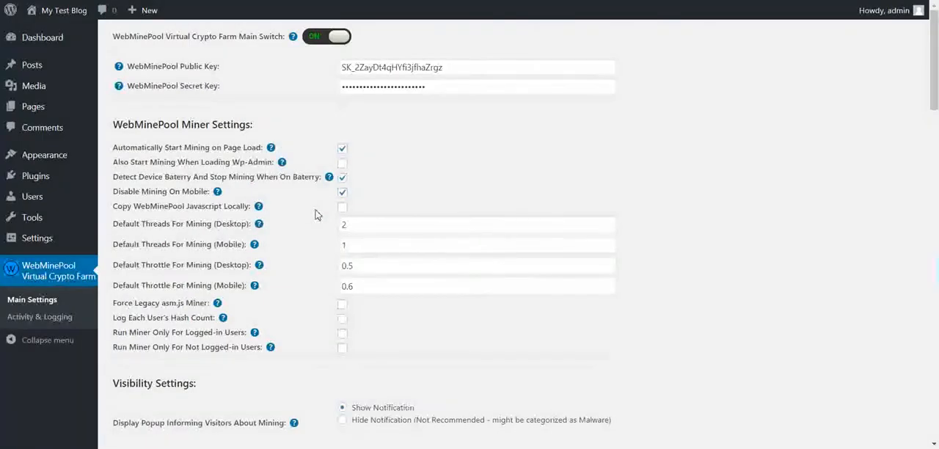
Enable Advanced Position and Size Settings to inspect the margin and popup size fields, and disable the option again.
{"action": "scroll", "coordinate": [317, 215], "scroll_direction": "down", "scroll_amount": 7}
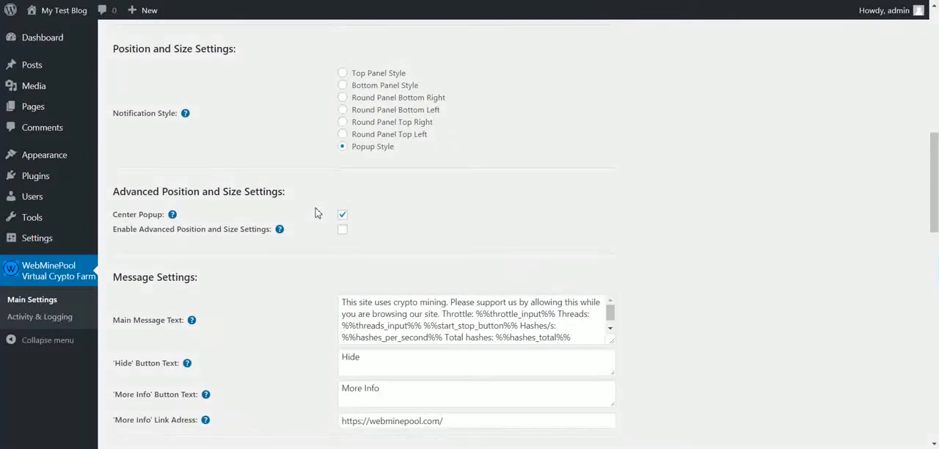
{"action": "mouse_move", "coordinate": [325, 240]}
{"action": "left_click", "coordinate": [342, 229]}
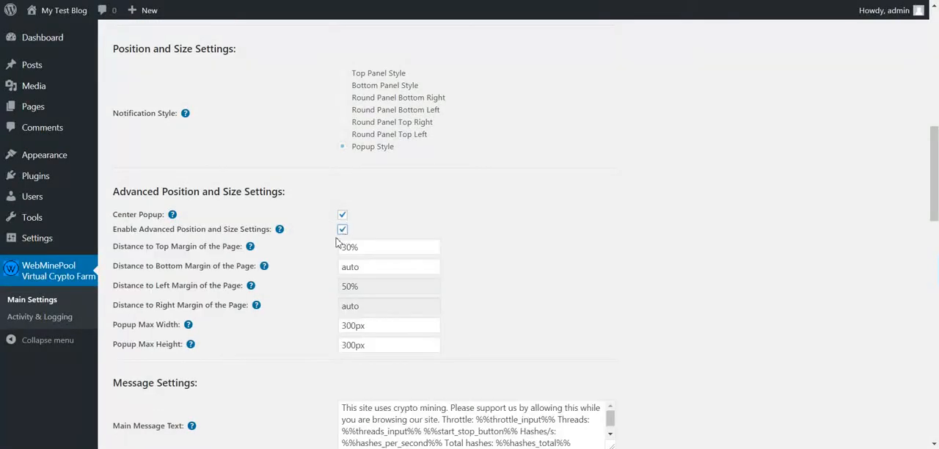
{"action": "left_click_drag", "start_coordinate": [366, 247], "coordinate": [340, 267]}
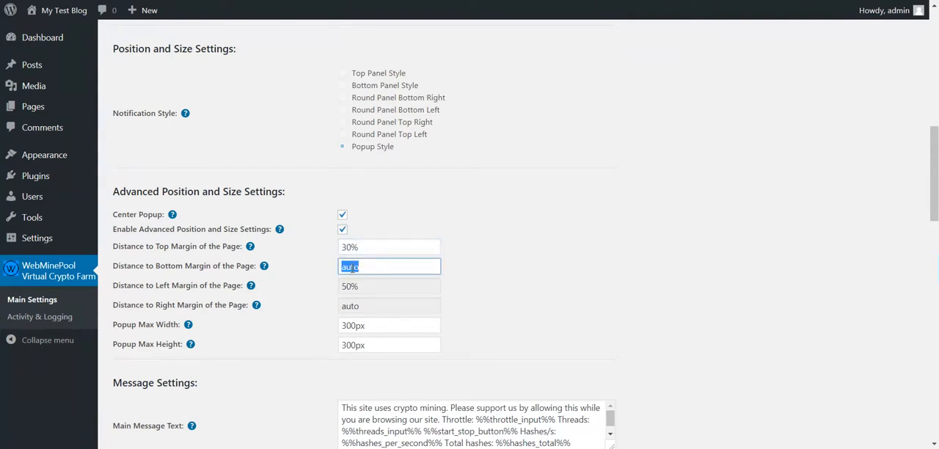
{"action": "left_click", "coordinate": [312, 273]}
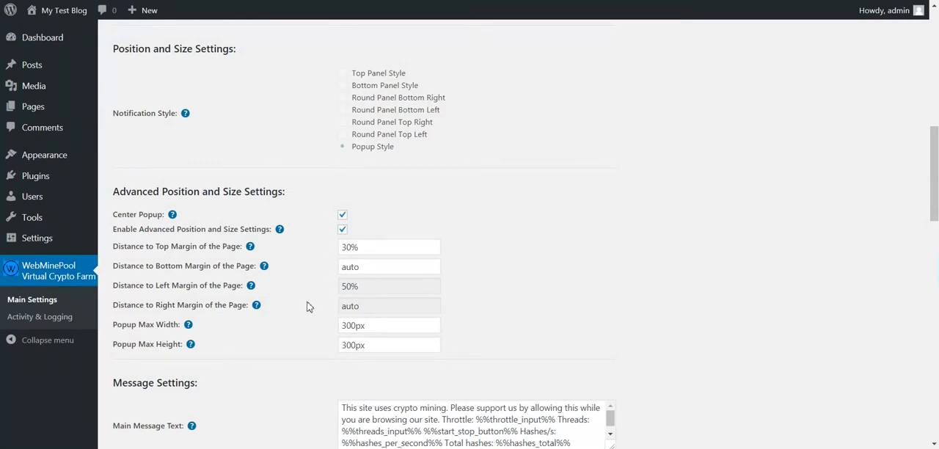
{"action": "left_click", "coordinate": [341, 232]}
Examine the Main Message Text and compare its throttle placeholder with the throttle field of the popup on the blog page.
{"action": "scroll", "coordinate": [310, 256], "scroll_direction": "down", "scroll_amount": 3}
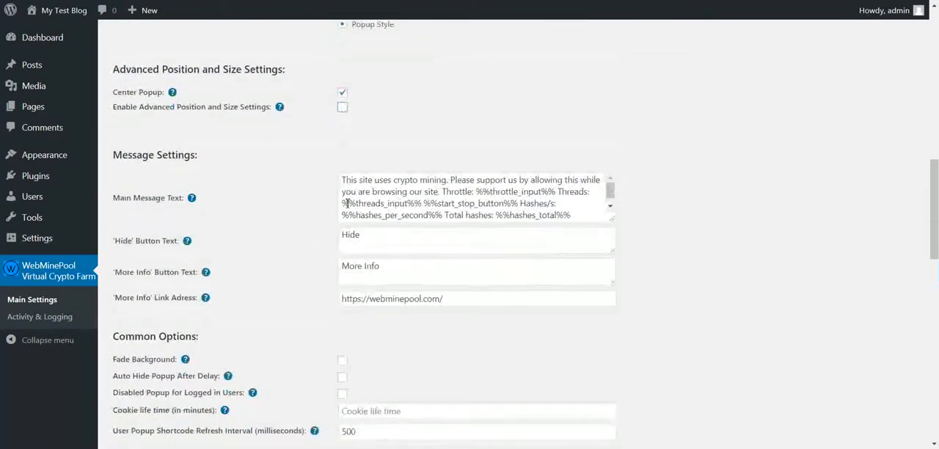
{"action": "left_click_drag", "start_coordinate": [346, 181], "coordinate": [476, 192]}
{"action": "double_click", "coordinate": [461, 192]}
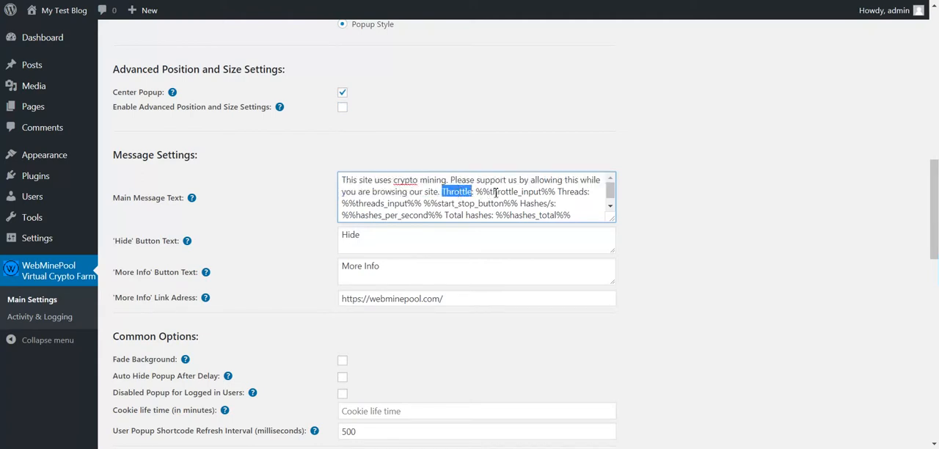
{"action": "double_click", "coordinate": [496, 192]}
{"action": "left_click_drag", "start_coordinate": [475, 193], "coordinate": [560, 193]}
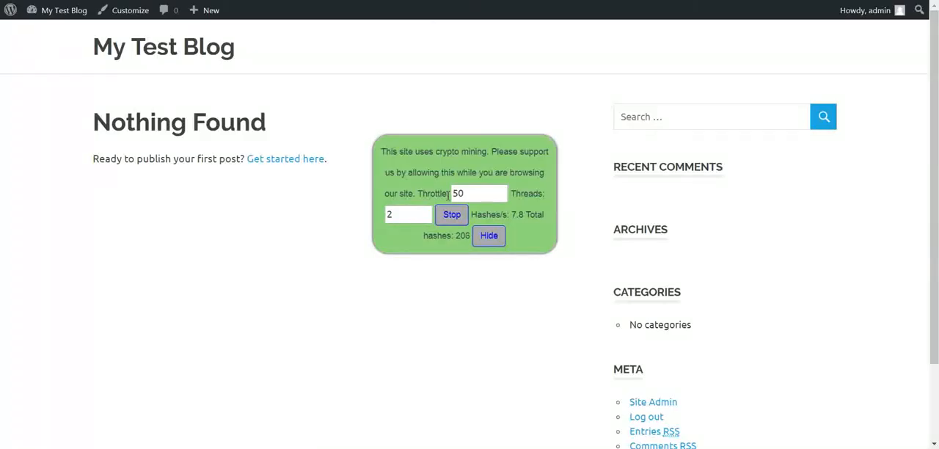
{"action": "left_click", "coordinate": [477, 193]}
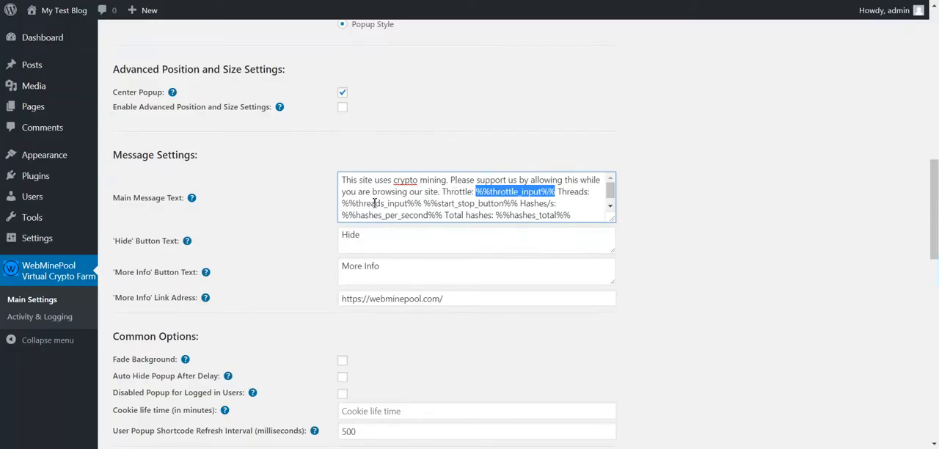
Compare the threads and start/stop button placeholders with the blog popup, and read the available shortcodes in the Main Message Text help.
{"action": "double_click", "coordinate": [375, 204]}
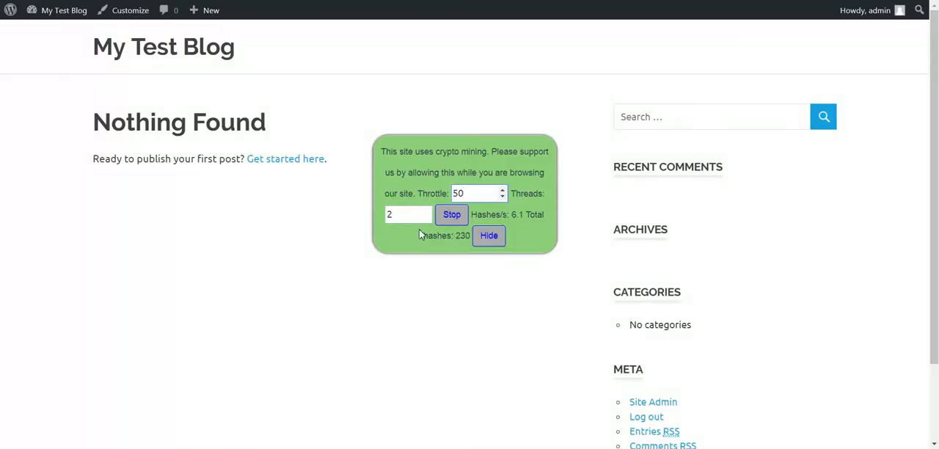
{"action": "left_click", "coordinate": [413, 215]}
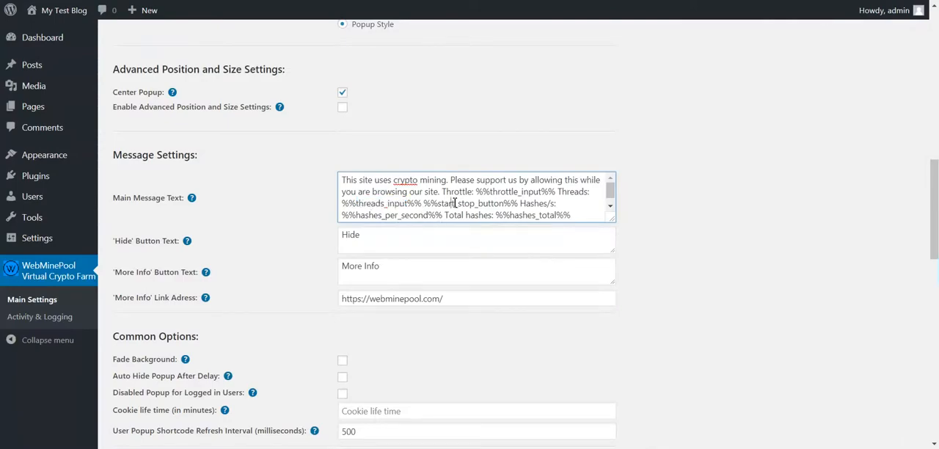
{"action": "double_click", "coordinate": [450, 203]}
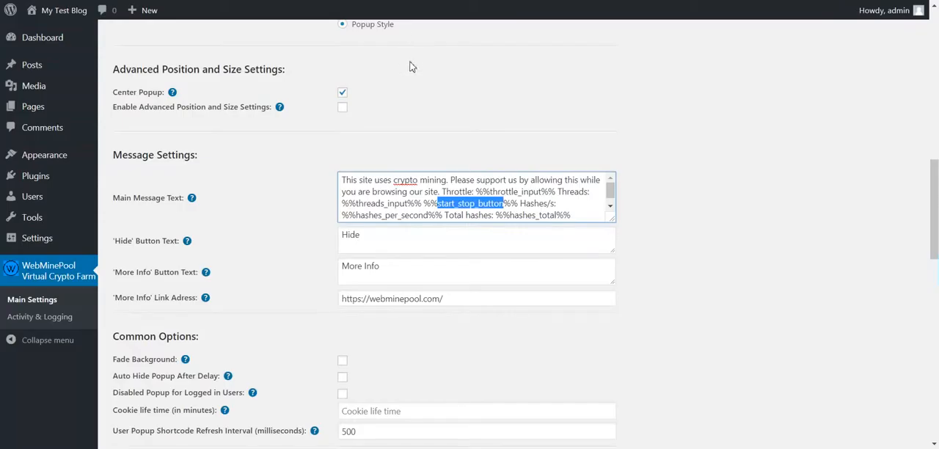
{"action": "mouse_move", "coordinate": [194, 198]}
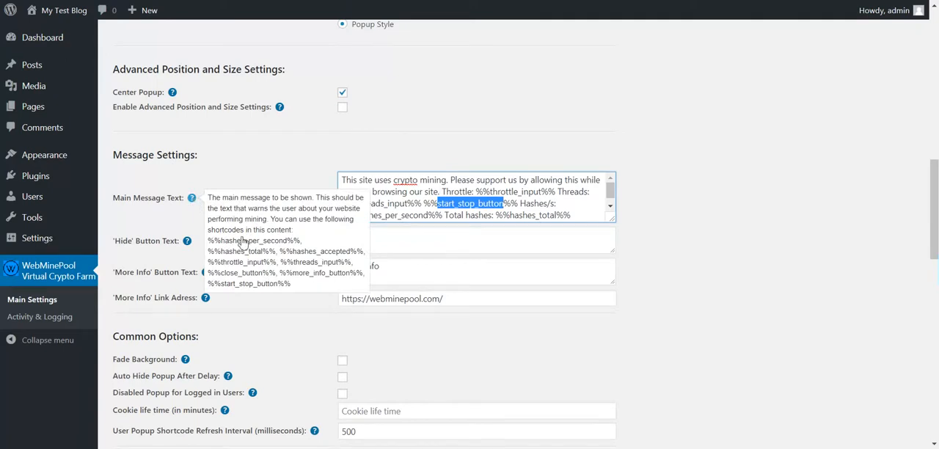
{"action": "left_click_drag", "start_coordinate": [208, 240], "coordinate": [320, 283]}
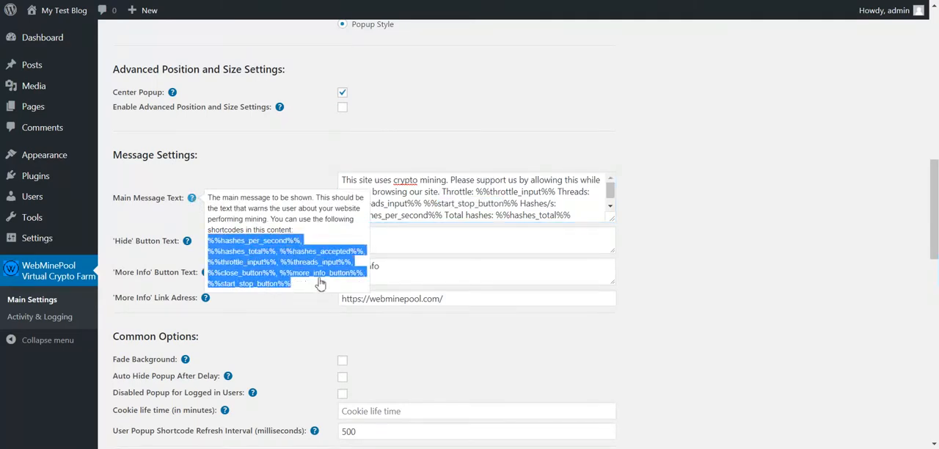
Examine the shortcodes in the Main Message Text help, compare the hash placeholders with the blog popup, and review the 'More Info' link address.
{"action": "double_click", "coordinate": [320, 276]}
{"action": "double_click", "coordinate": [258, 276]}
{"action": "left_click", "coordinate": [310, 267]}
{"action": "double_click", "coordinate": [309, 264]}
{"action": "double_click", "coordinate": [246, 263]}
{"action": "double_click", "coordinate": [244, 242]}
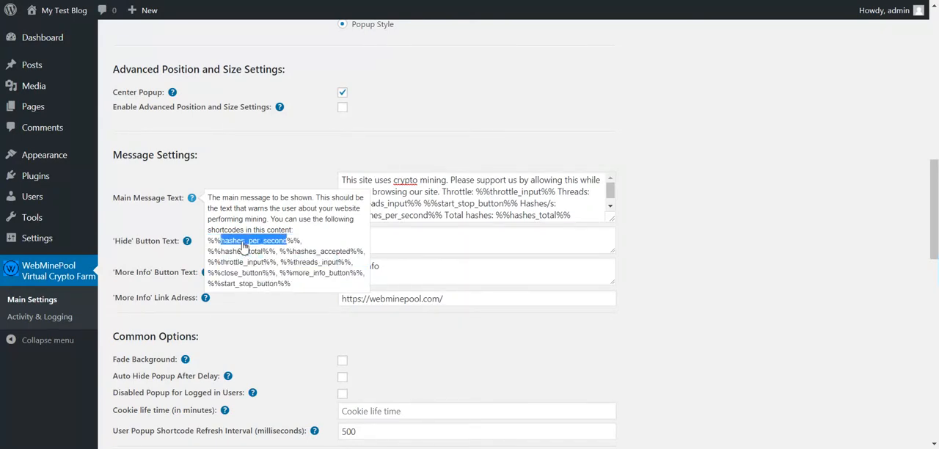
{"action": "double_click", "coordinate": [242, 251]}
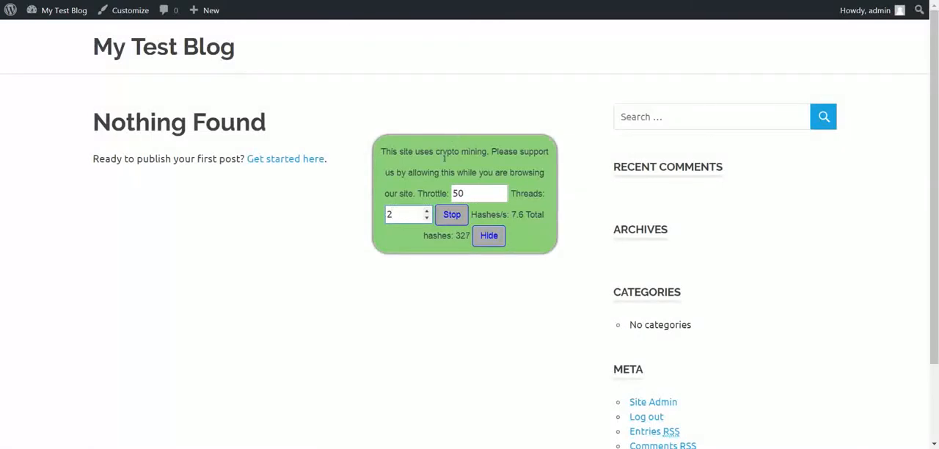
{"action": "double_click", "coordinate": [514, 214]}
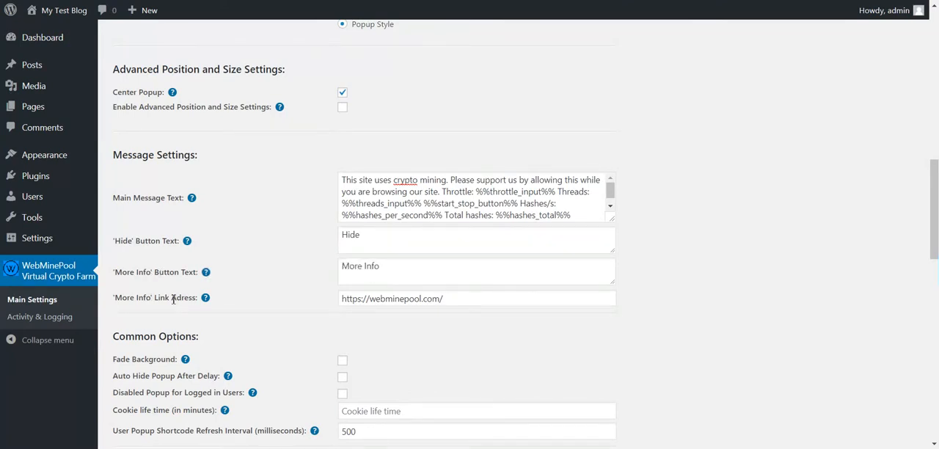
{"action": "double_click", "coordinate": [388, 299]}
{"action": "left_click", "coordinate": [293, 325]}
Enable Fade Background and Auto Hide Popup After Delay, and test dismissing the popup from outside it on the blog page.
{"action": "scroll", "coordinate": [291, 327], "scroll_direction": "down", "scroll_amount": 2}
{"action": "scroll", "coordinate": [292, 327], "scroll_direction": "down", "scroll_amount": 1}
{"action": "left_click", "coordinate": [342, 177]}
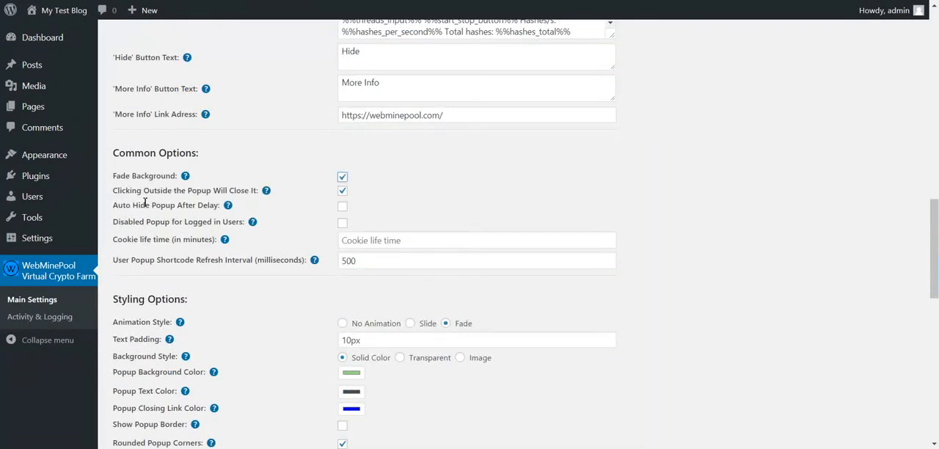
{"action": "left_click", "coordinate": [342, 206]}
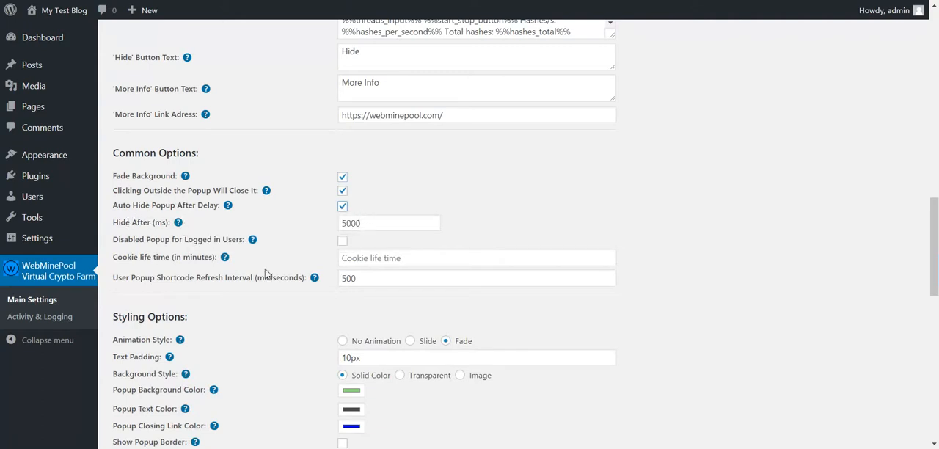
{"action": "scroll", "coordinate": [225, 329], "scroll_direction": "down", "scroll_amount": 10}
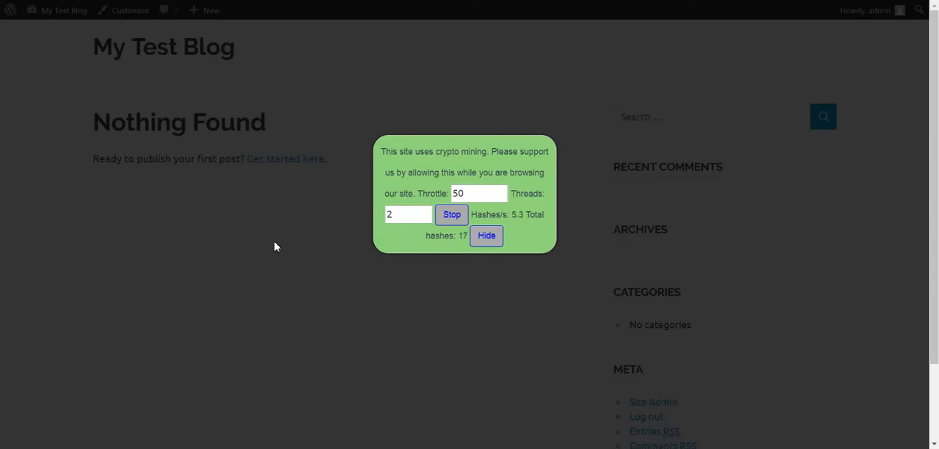
{"action": "left_click", "coordinate": [277, 247]}
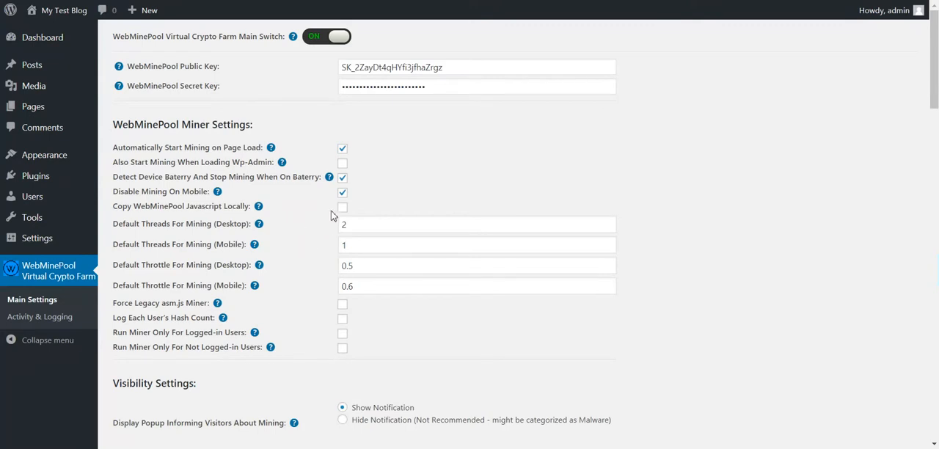
Examine the Disabled Popup for Logged in Users, Cookie life time and User Popup Shortcode Refresh Interval options, including the interval's help text.
{"action": "scroll", "coordinate": [329, 215], "scroll_direction": "down", "scroll_amount": 10}
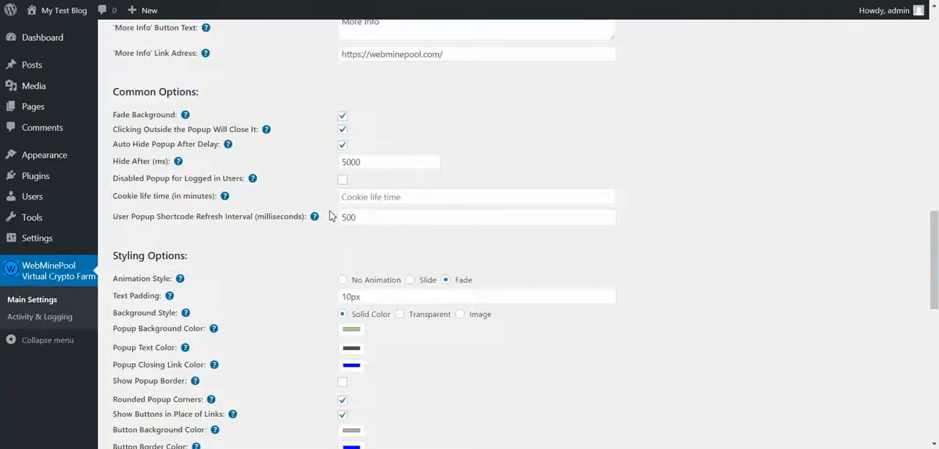
{"action": "scroll", "coordinate": [329, 215], "scroll_direction": "up", "scroll_amount": 1}
{"action": "left_click_drag", "start_coordinate": [181, 178], "coordinate": [224, 178]}
{"action": "left_click_drag", "start_coordinate": [144, 196], "coordinate": [203, 195]}
{"action": "double_click", "coordinate": [201, 196]}
{"action": "left_click", "coordinate": [364, 198]}
{"action": "double_click", "coordinate": [194, 196]}
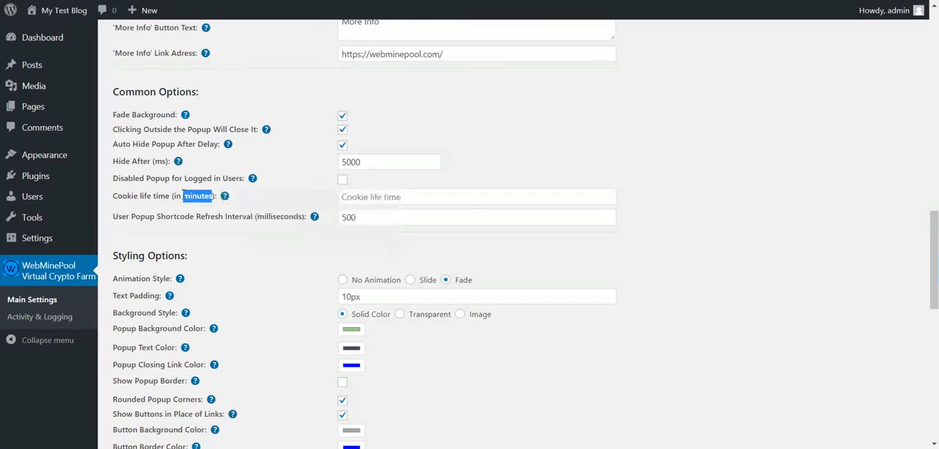
{"action": "left_click", "coordinate": [169, 197]}
{"action": "left_click_drag", "start_coordinate": [139, 217], "coordinate": [234, 215]}
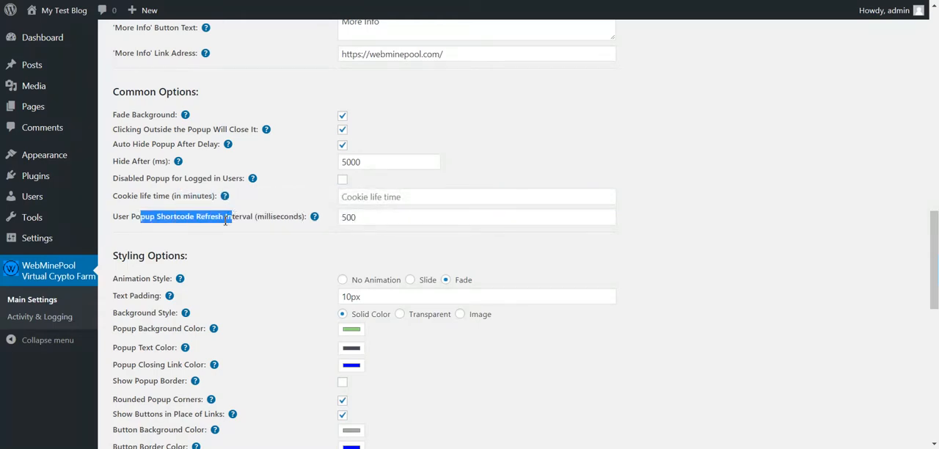
{"action": "left_click", "coordinate": [226, 218]}
{"action": "mouse_move", "coordinate": [315, 218]}
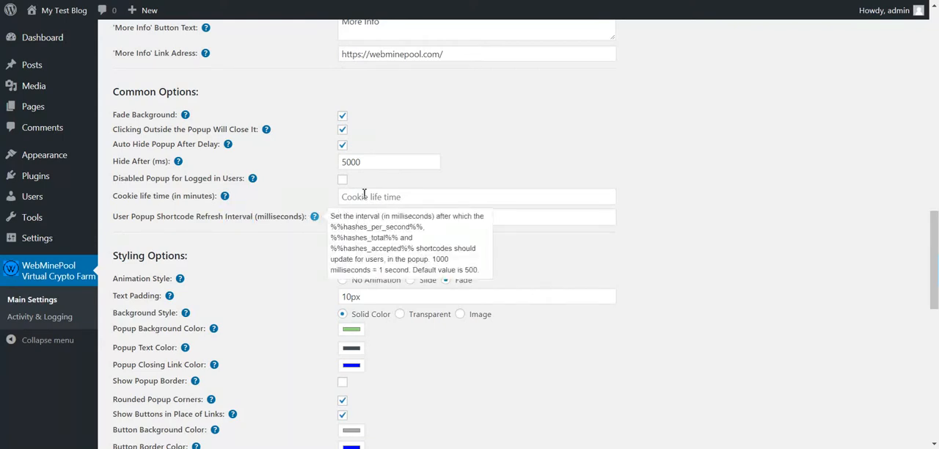
{"action": "double_click", "coordinate": [351, 222]}
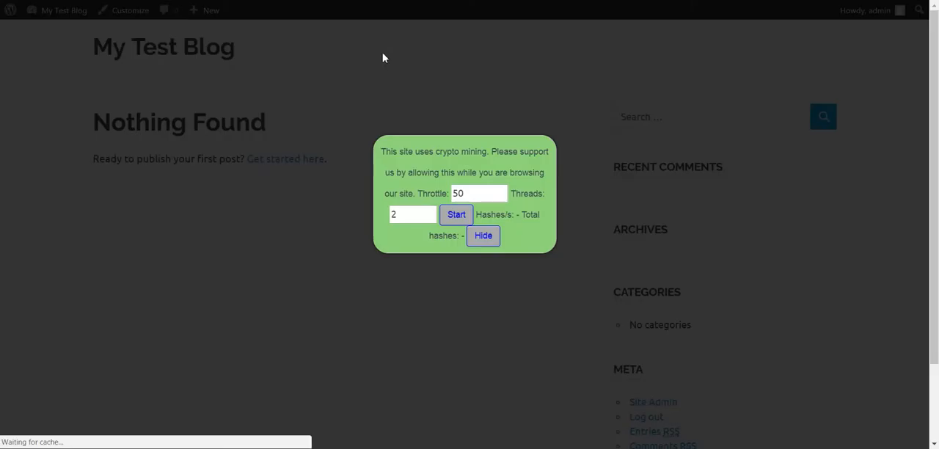
Check the popup's auto-hide behaviour on the blog page, disable Auto Hide Popup After Delay and save the settings.
{"action": "left_click", "coordinate": [449, 218]}
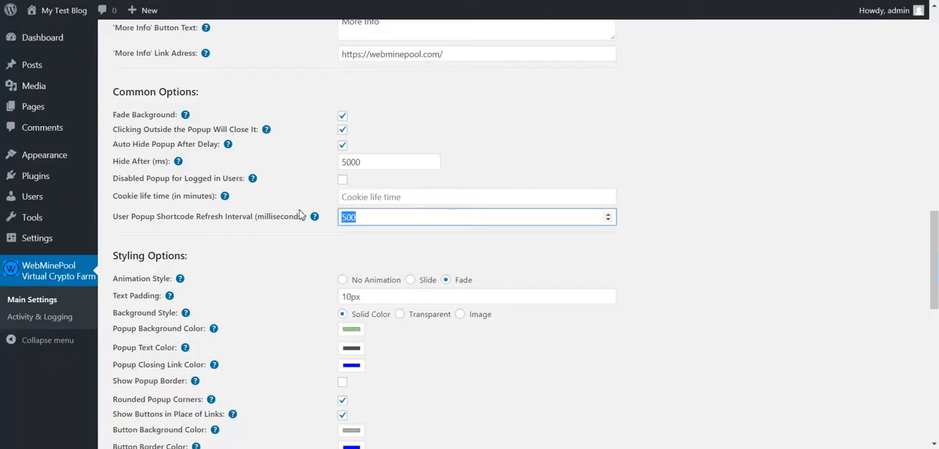
{"action": "scroll", "coordinate": [303, 216], "scroll_direction": "up", "scroll_amount": 2}
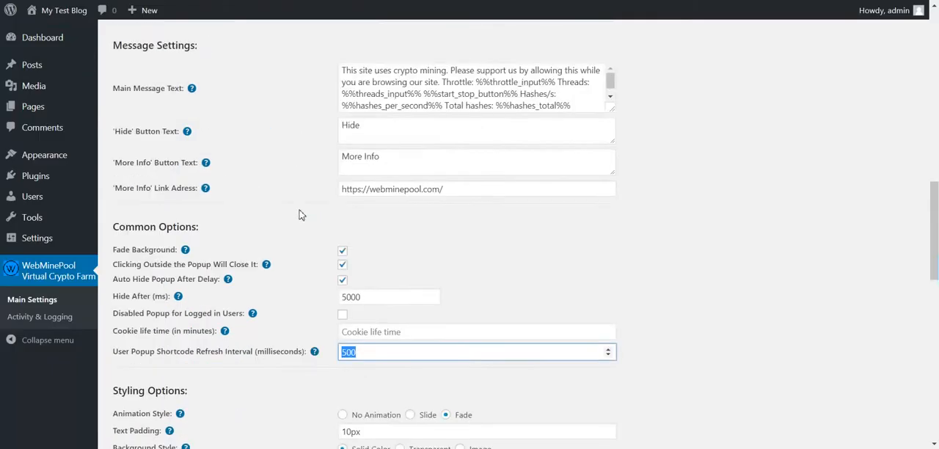
{"action": "scroll", "coordinate": [316, 240], "scroll_direction": "down", "scroll_amount": 2}
{"action": "left_click", "coordinate": [343, 207]}
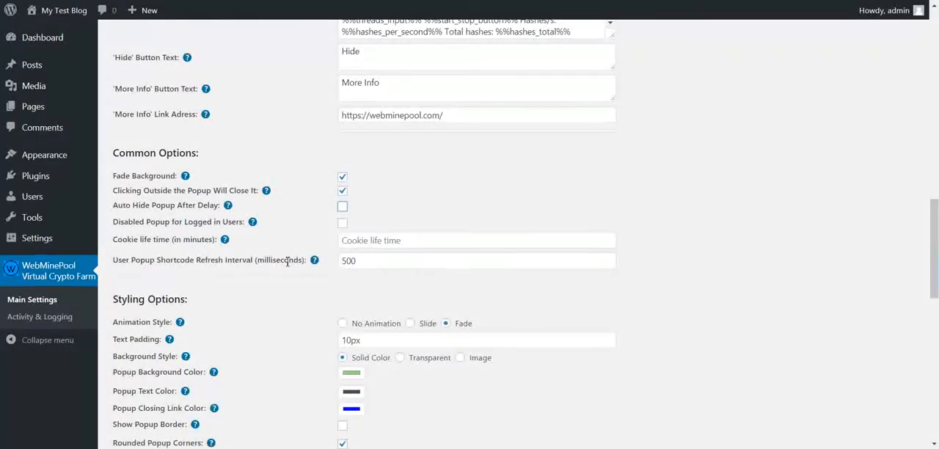
{"action": "scroll", "coordinate": [287, 263], "scroll_direction": "down", "scroll_amount": 10}
{"action": "left_click", "coordinate": [131, 389]}
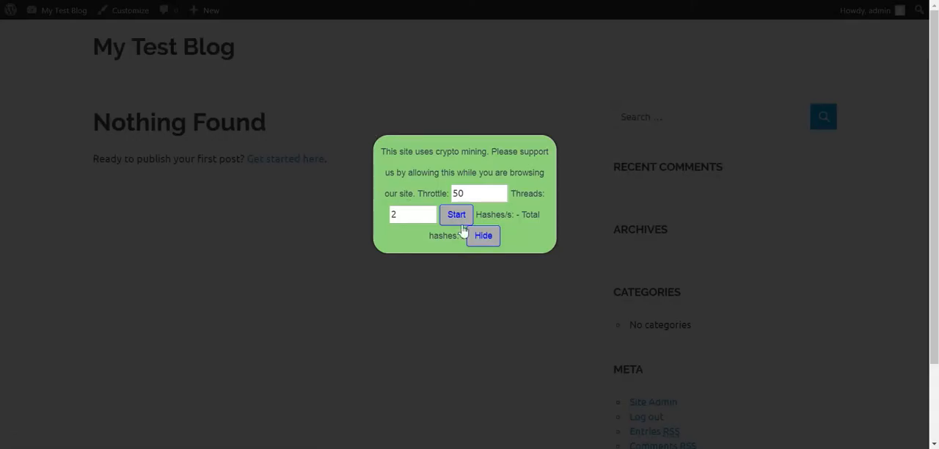
Examine the Hashes/s counter in the blog popup and relate it to the User Popup Shortcode Refresh Interval field.
{"action": "left_click", "coordinate": [457, 218]}
{"action": "left_click_drag", "start_coordinate": [513, 215], "coordinate": [528, 215]}
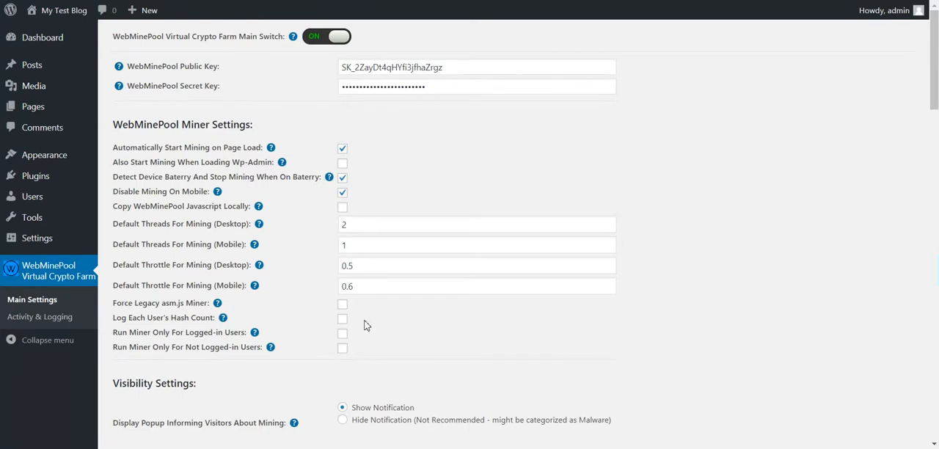
{"action": "scroll", "coordinate": [367, 326], "scroll_direction": "down", "scroll_amount": 10}
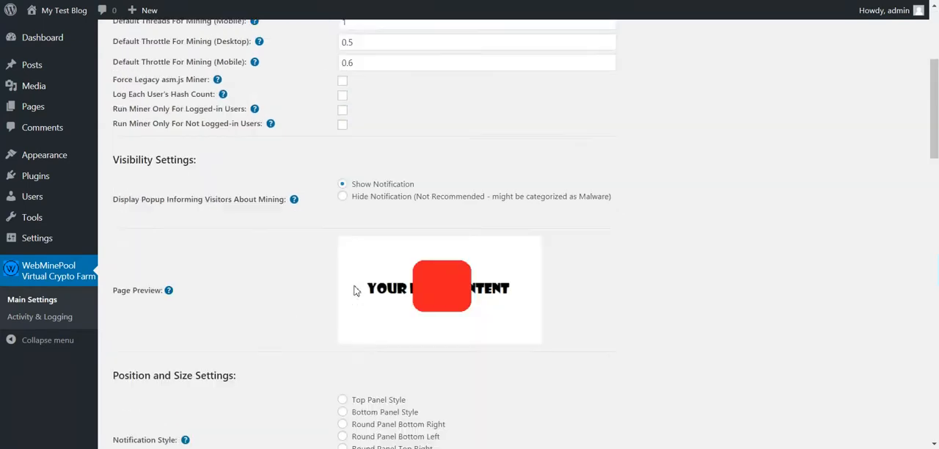
{"action": "scroll", "coordinate": [355, 254], "scroll_direction": "down", "scroll_amount": 3}
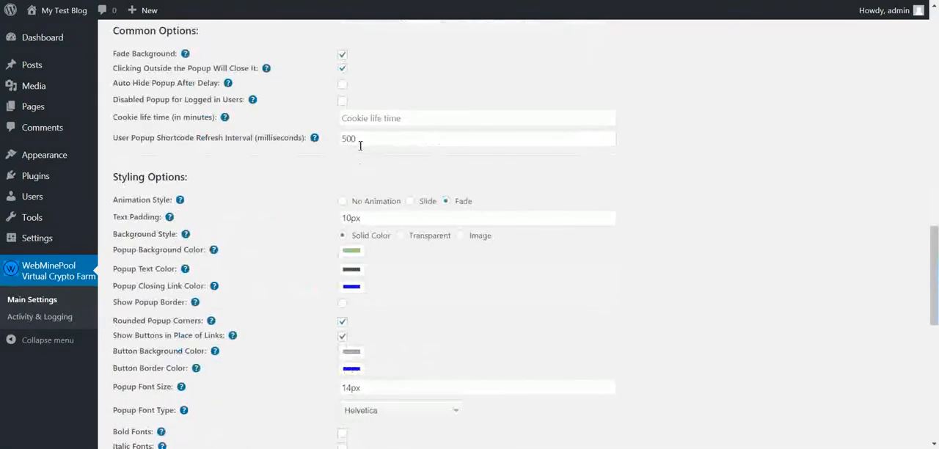
{"action": "double_click", "coordinate": [353, 138]}
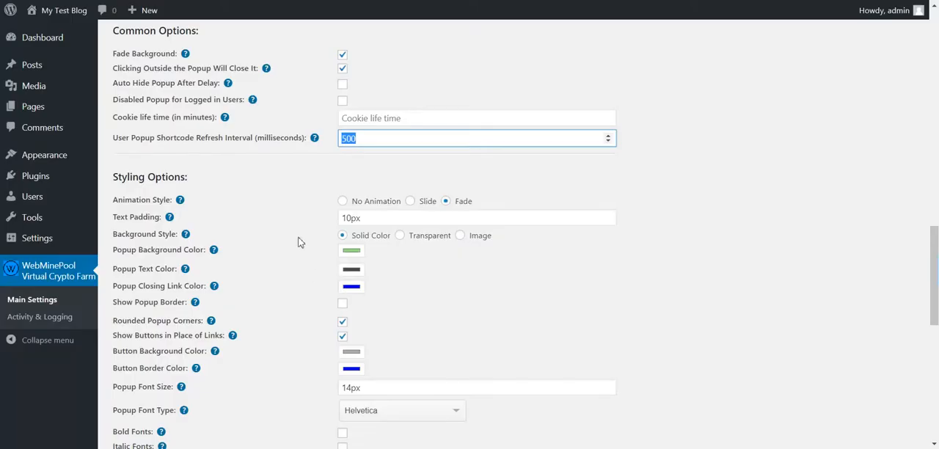
Review the Styling Options, set the Animation Style to Slide, save the settings, and test hiding the popup on the refreshed blog page.
{"action": "scroll", "coordinate": [302, 220], "scroll_direction": "down", "scroll_amount": 1}
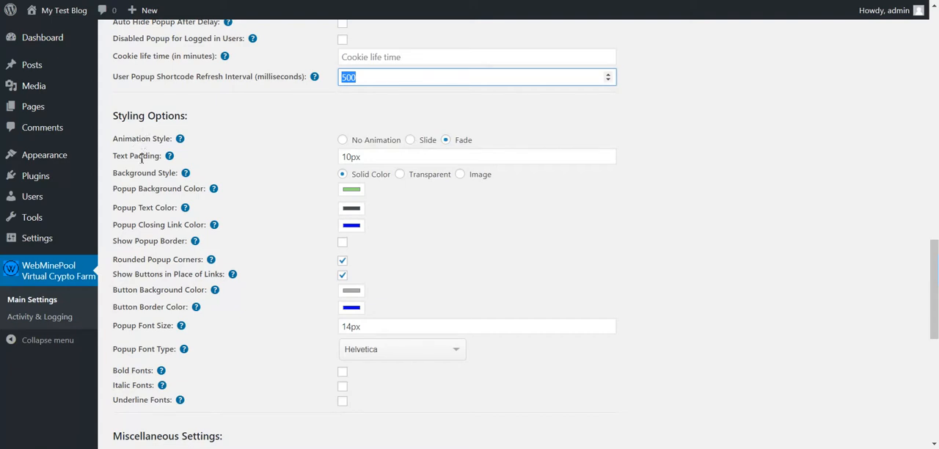
{"action": "left_click_drag", "start_coordinate": [133, 139], "coordinate": [163, 346]}
{"action": "left_click", "coordinate": [161, 235]}
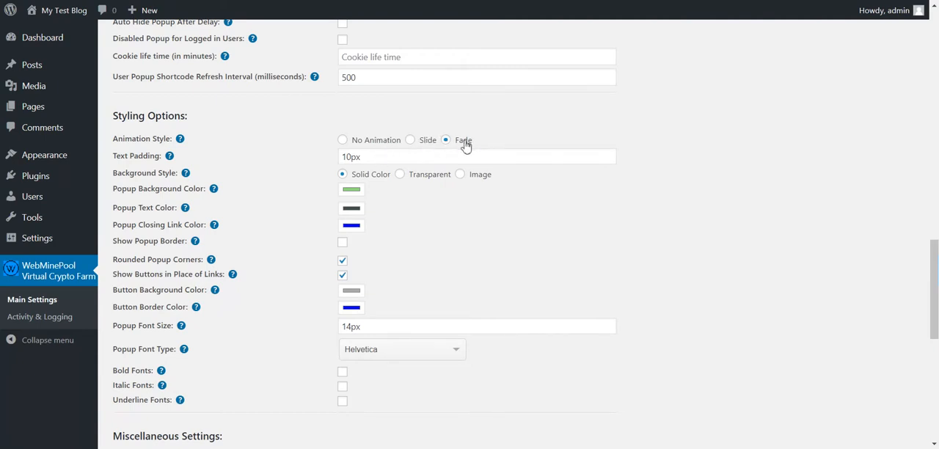
{"action": "left_click", "coordinate": [421, 143]}
{"action": "scroll", "coordinate": [378, 160], "scroll_direction": "down", "scroll_amount": 7}
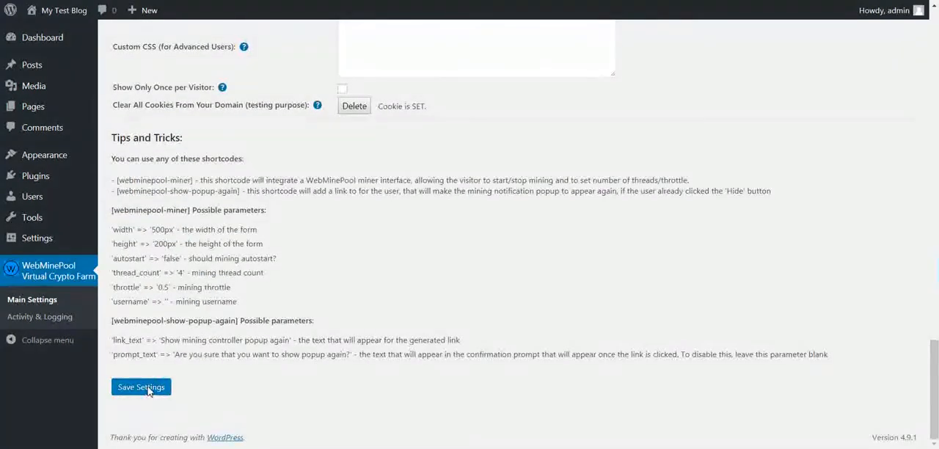
{"action": "left_click", "coordinate": [141, 386]}
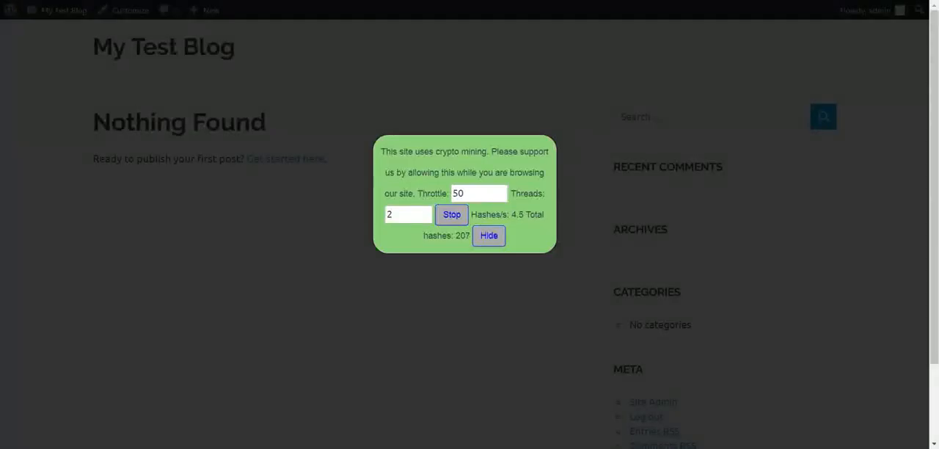
{"action": "key", "text": "F5"}
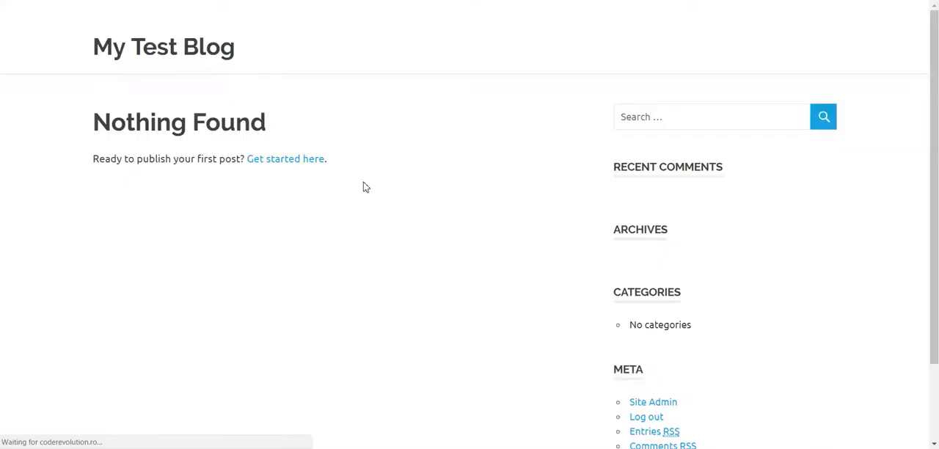
{"action": "left_click", "coordinate": [486, 239]}
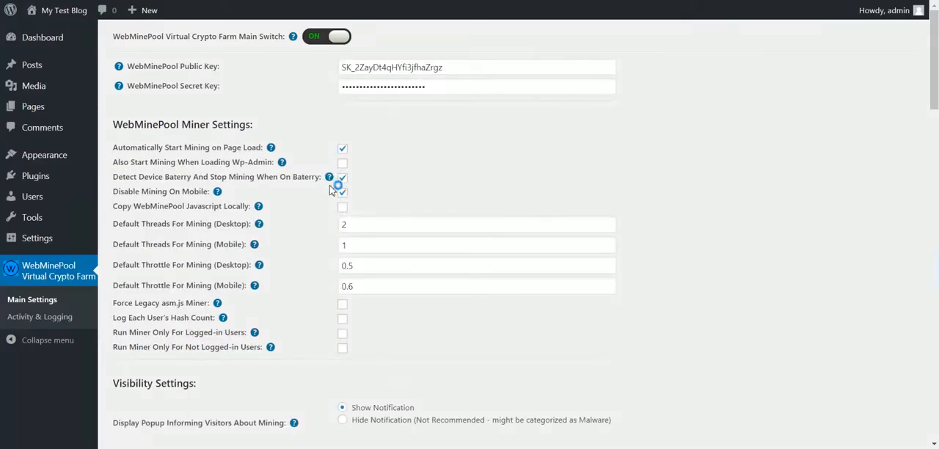
Review the text padding and background options, try the Transparent and Image background styles, and return to Solid Color.
{"action": "scroll", "coordinate": [331, 192], "scroll_direction": "down", "scroll_amount": 6}
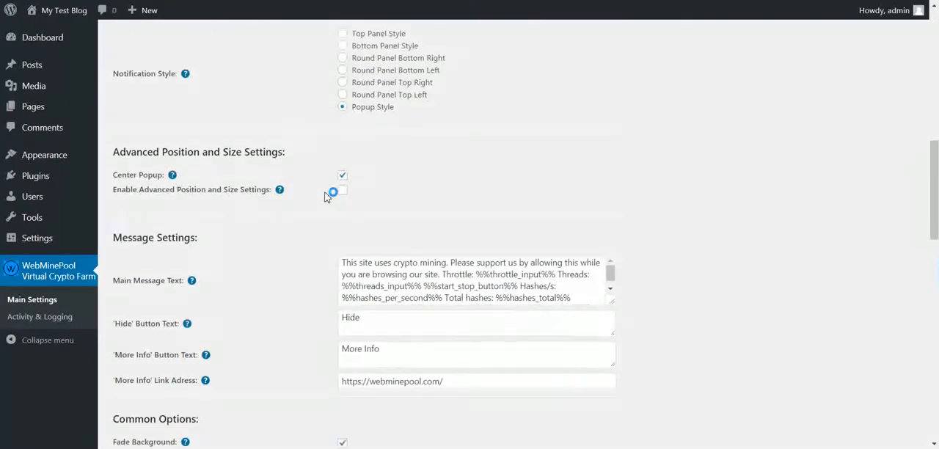
{"action": "scroll", "coordinate": [327, 196], "scroll_direction": "down", "scroll_amount": 6}
{"action": "mouse_move", "coordinate": [183, 178]}
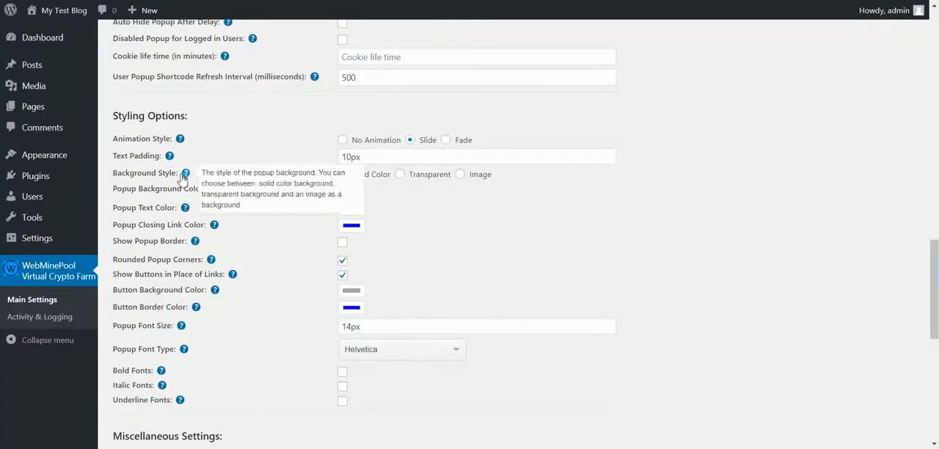
{"action": "left_click_drag", "start_coordinate": [121, 157], "coordinate": [191, 192]}
{"action": "left_click", "coordinate": [163, 200]}
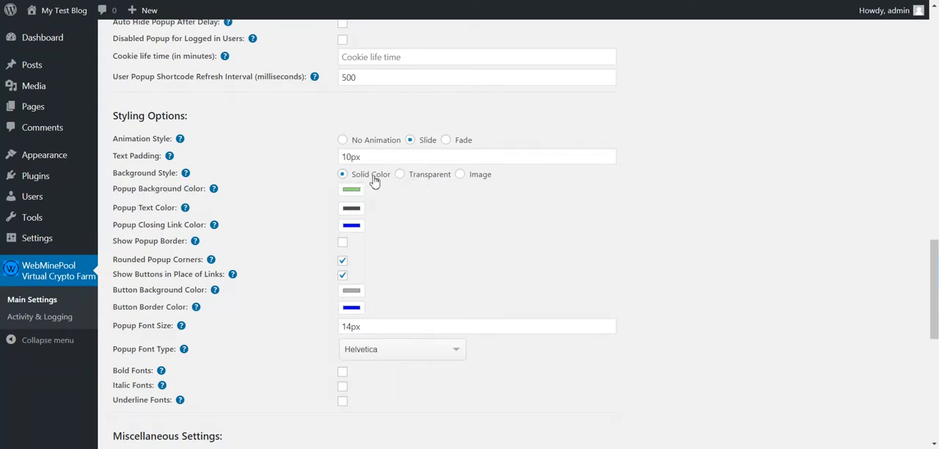
{"action": "left_click", "coordinate": [417, 179]}
{"action": "left_click", "coordinate": [461, 175]}
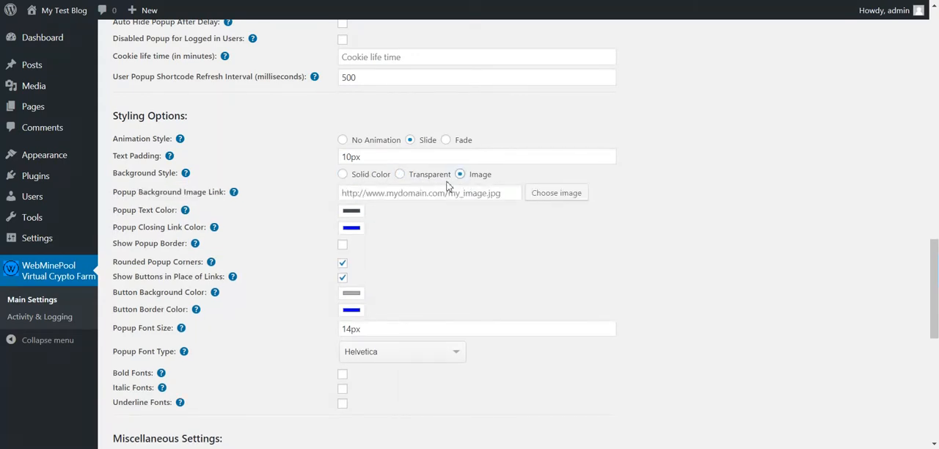
{"action": "left_click", "coordinate": [415, 175]}
{"action": "left_click", "coordinate": [378, 178]}
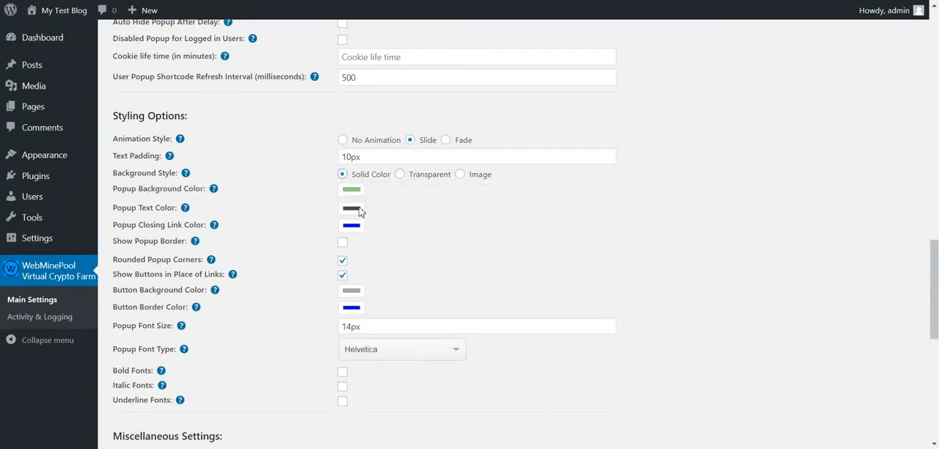
Set the Popup Background Color to light red (RGB 244, 96, 100) and the Popup Text Color to dark red.
{"action": "left_click", "coordinate": [358, 196]}
{"action": "left_click_drag", "start_coordinate": [250, 22], "coordinate": [267, 1]}
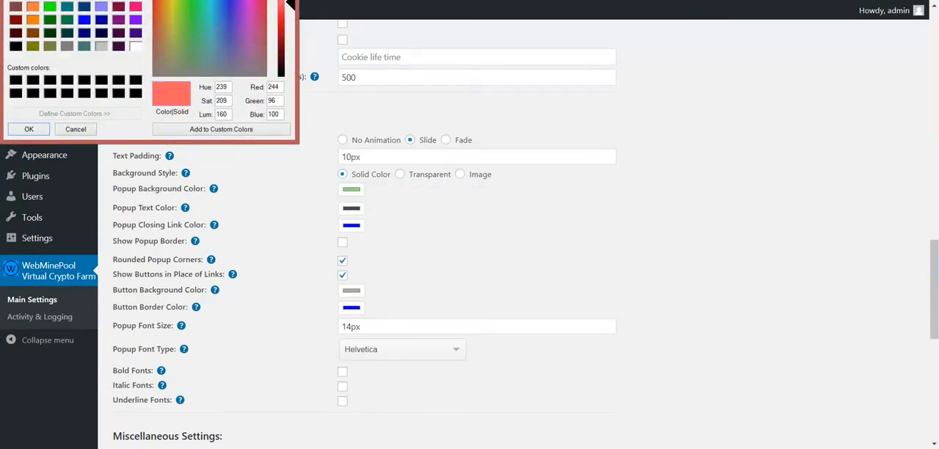
{"action": "left_click", "coordinate": [20, 130]}
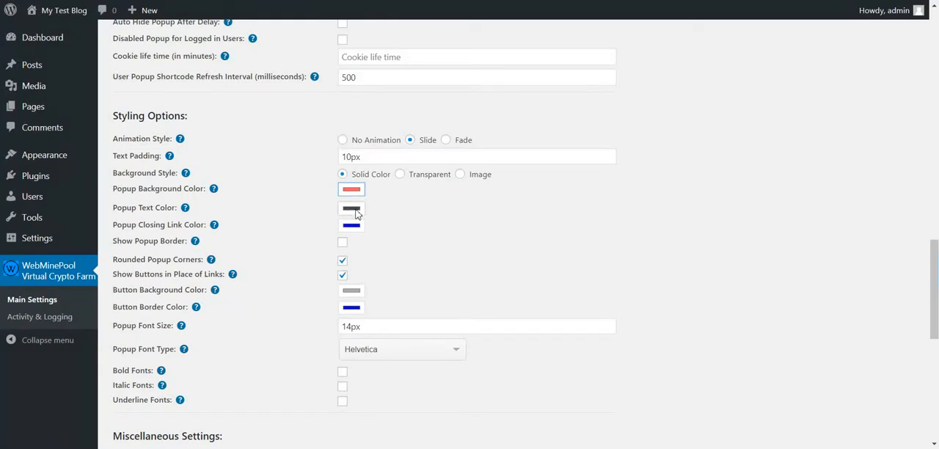
{"action": "left_click", "coordinate": [352, 208]}
{"action": "left_click", "coordinate": [155, 16]}
{"action": "left_click", "coordinate": [29, 130]}
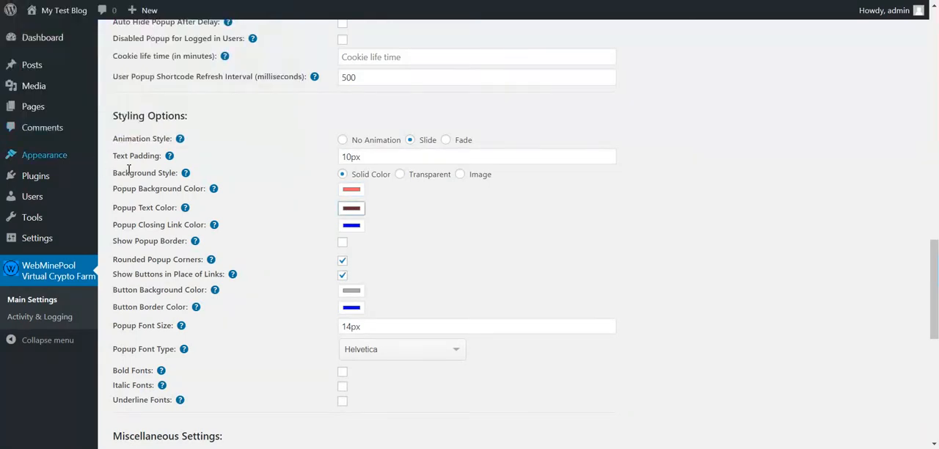
Set the Popup Closing Link Color to bright green (RGB 121, 254, 1).
{"action": "left_click", "coordinate": [351, 227]}
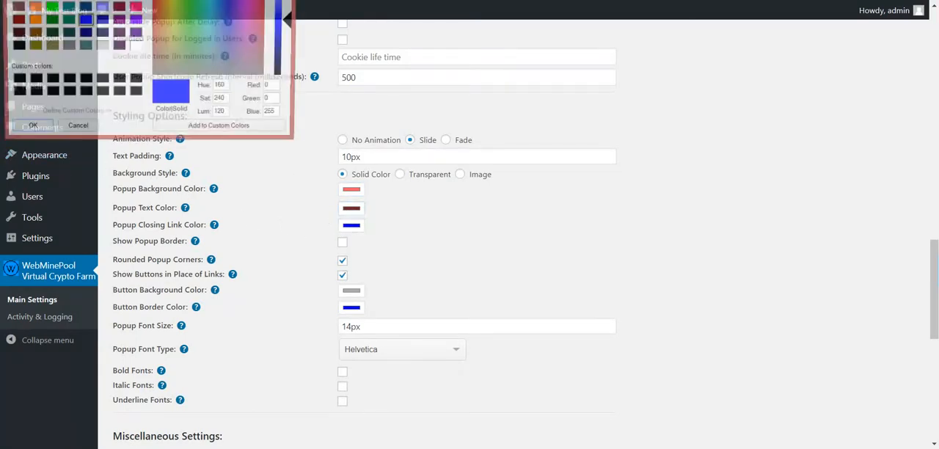
{"action": "left_click_drag", "start_coordinate": [161, 0], "coordinate": [183, 15]}
{"action": "left_click", "coordinate": [205, 1]}
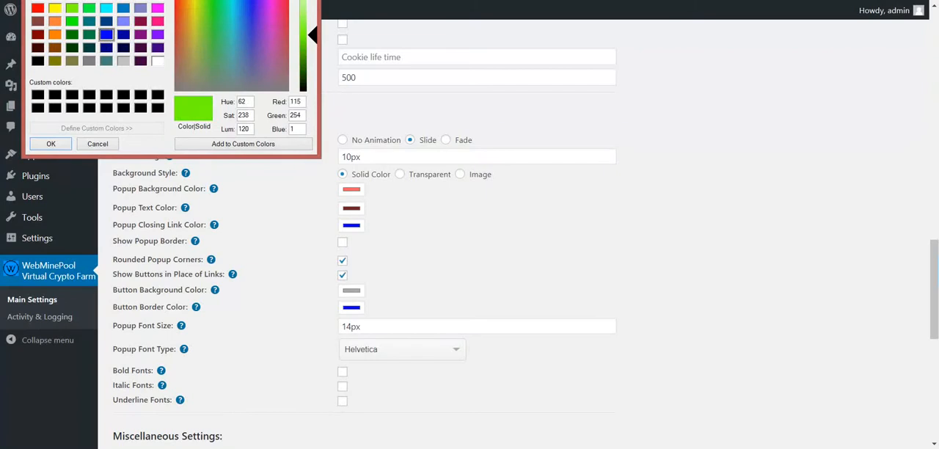
{"action": "left_click", "coordinate": [51, 144]}
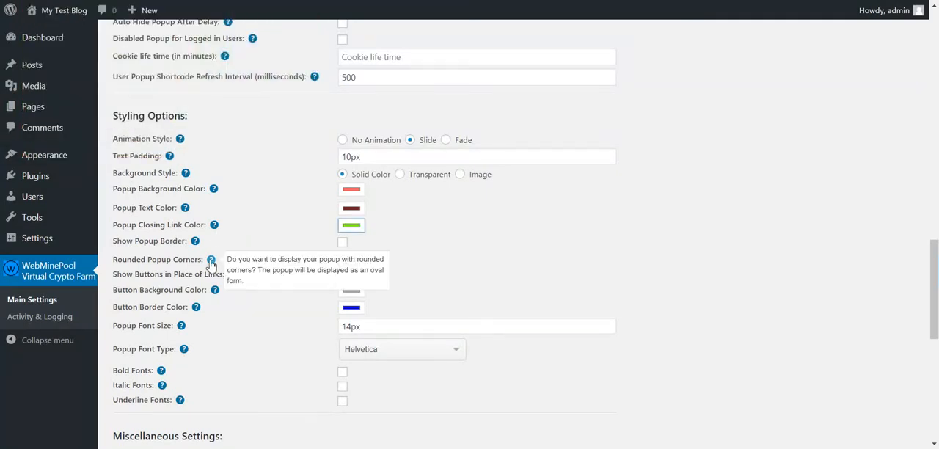
Review the border, rounded corner and button options, and set the Button Background Color to light orange (RGB 226, 156, 114).
{"action": "left_click_drag", "start_coordinate": [144, 241], "coordinate": [191, 259]}
{"action": "left_click_drag", "start_coordinate": [135, 277], "coordinate": [197, 287]}
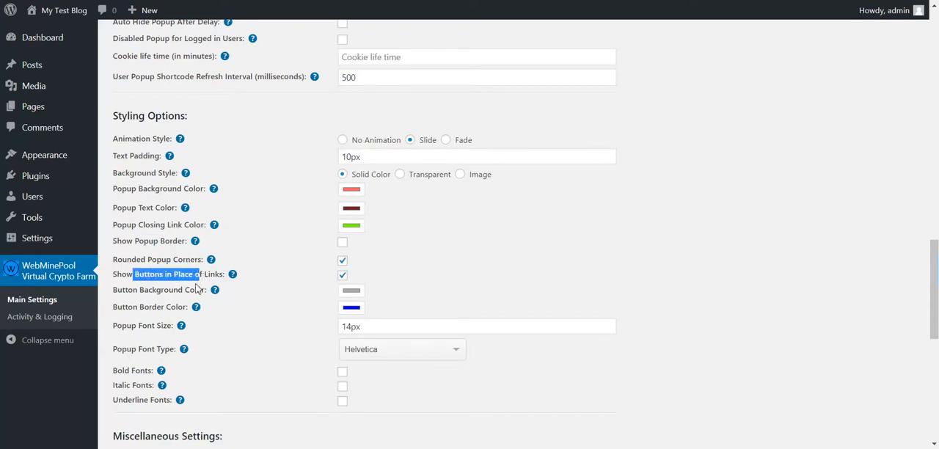
{"action": "left_click_drag", "start_coordinate": [128, 290], "coordinate": [160, 290]}
{"action": "left_click", "coordinate": [351, 291]}
{"action": "left_click_drag", "start_coordinate": [238, 39], "coordinate": [266, 3]}
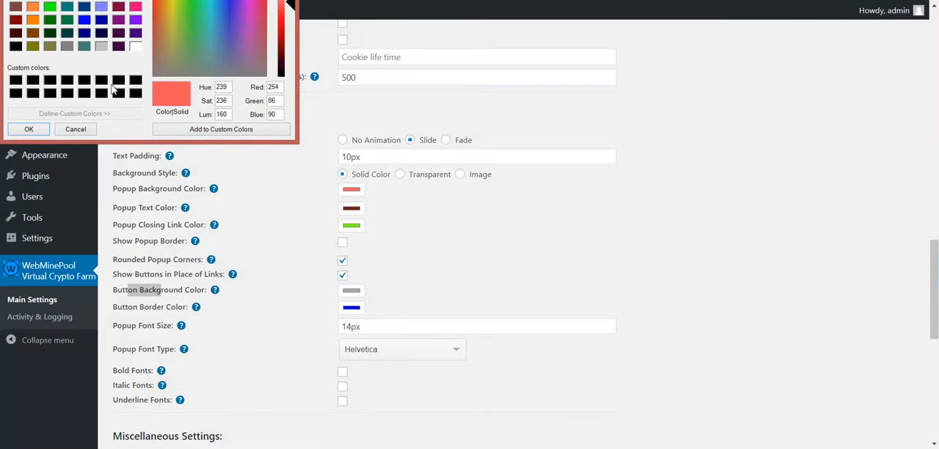
{"action": "left_click", "coordinate": [160, 6]}
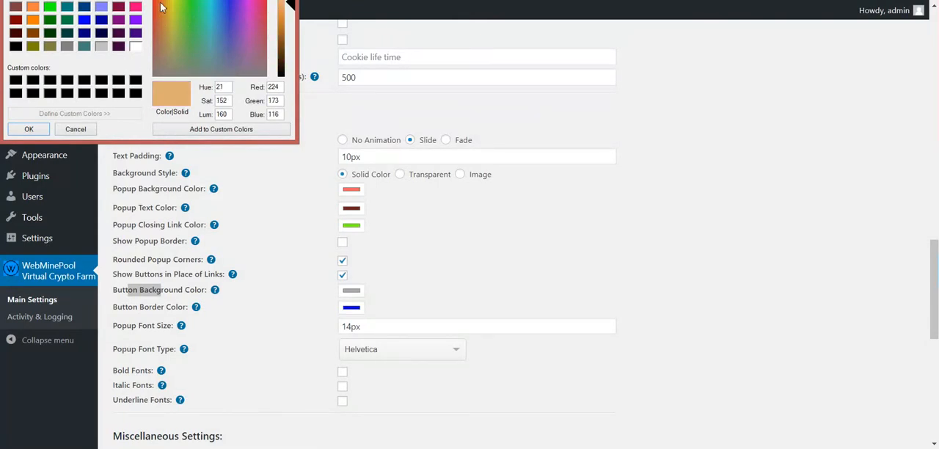
{"action": "left_click", "coordinate": [29, 129]}
Review the Button Border Color setting and the popup font size, type, italic and underline options.
{"action": "scroll", "coordinate": [214, 293], "scroll_direction": "down", "scroll_amount": 1}
{"action": "double_click", "coordinate": [151, 247]}
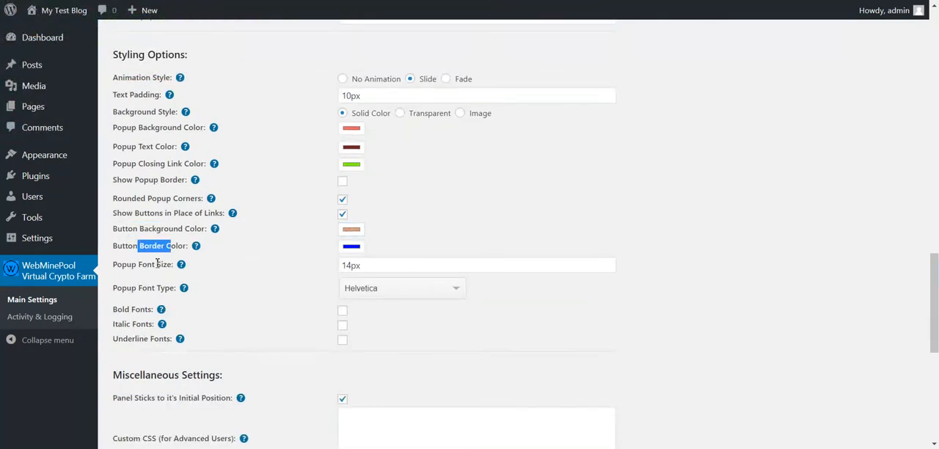
{"action": "left_click_drag", "start_coordinate": [134, 265], "coordinate": [167, 265]}
{"action": "left_click_drag", "start_coordinate": [135, 288], "coordinate": [167, 289]}
{"action": "left_click", "coordinate": [136, 324]}
{"action": "double_click", "coordinate": [139, 339]}
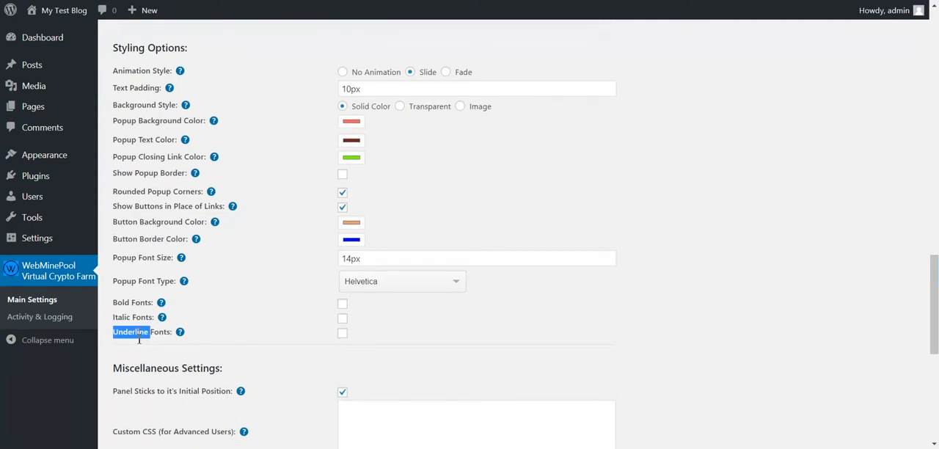
Review the Custom CSS field in the Miscellaneous Settings and save the plugin settings.
{"action": "scroll", "coordinate": [147, 336], "scroll_direction": "down", "scroll_amount": 4}
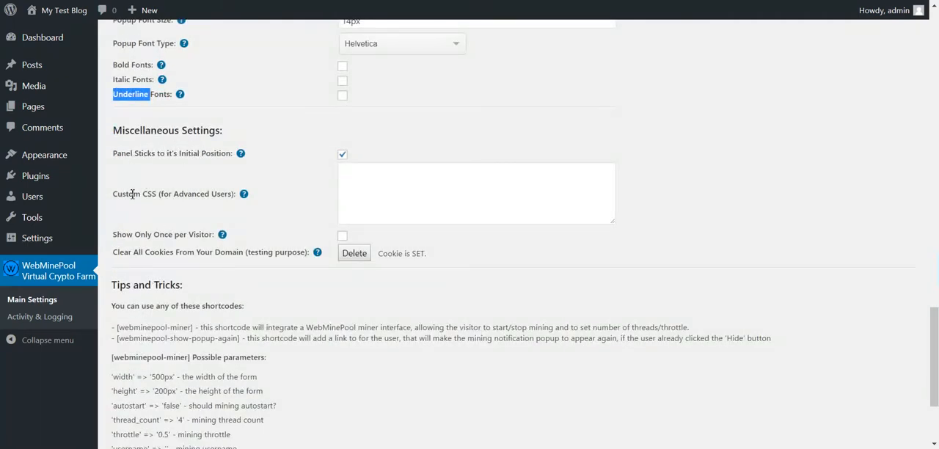
{"action": "left_click_drag", "start_coordinate": [128, 194], "coordinate": [386, 208]}
{"action": "left_click", "coordinate": [379, 207]}
{"action": "scroll", "coordinate": [136, 394], "scroll_direction": "down", "scroll_amount": 2}
{"action": "left_click", "coordinate": [140, 388]}
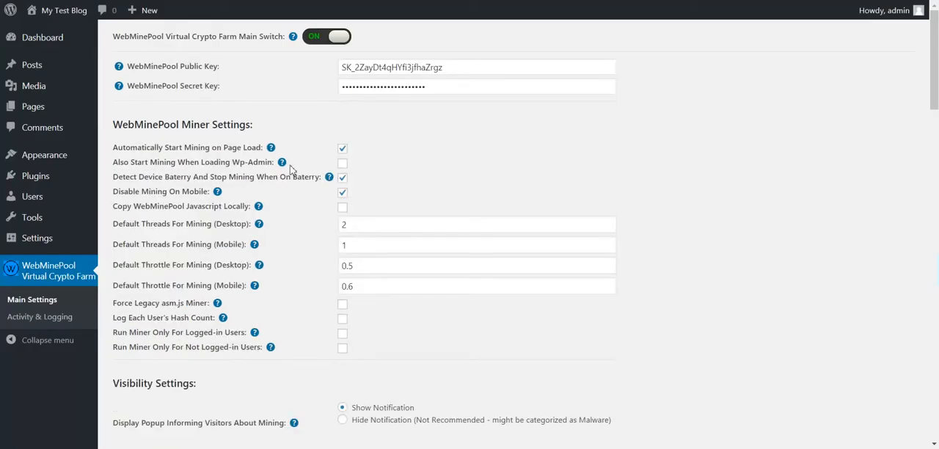
Enable Show Only Once per Visitor in the Miscellaneous Settings.
{"action": "scroll", "coordinate": [288, 220], "scroll_direction": "down", "scroll_amount": 12}
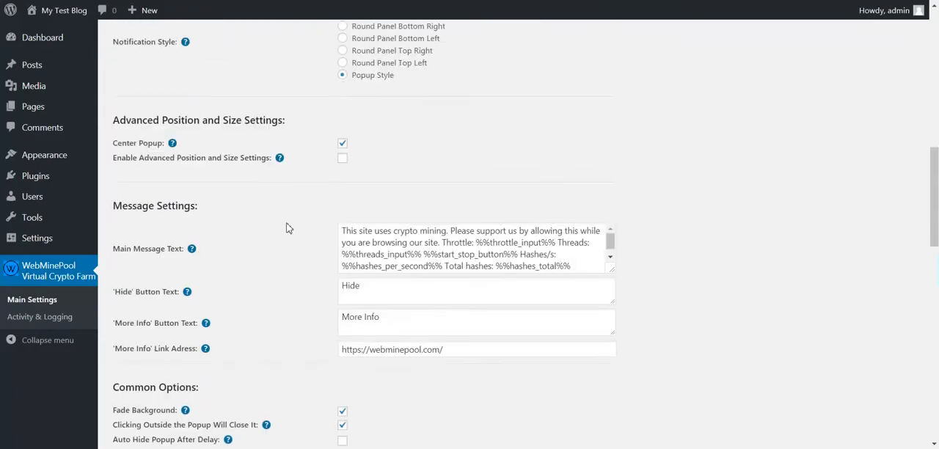
{"action": "scroll", "coordinate": [288, 228], "scroll_direction": "down", "scroll_amount": 10}
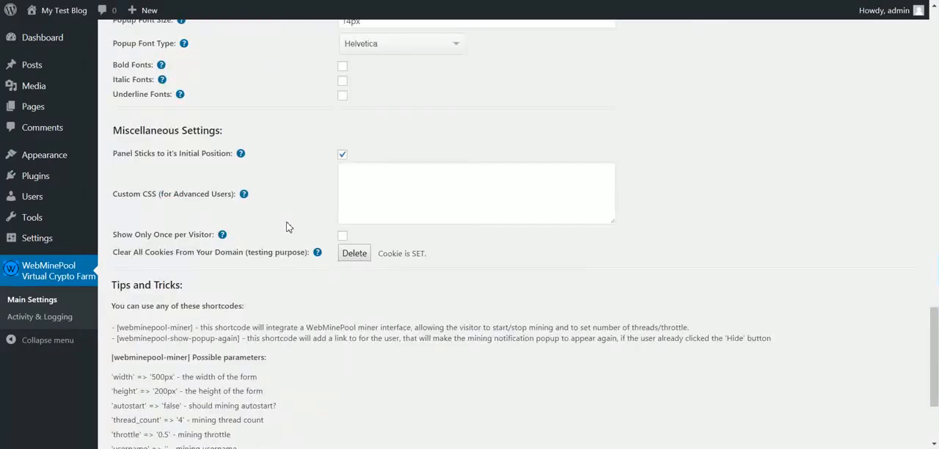
{"action": "left_click_drag", "start_coordinate": [124, 173], "coordinate": [213, 175]}
{"action": "left_click", "coordinate": [343, 175]}
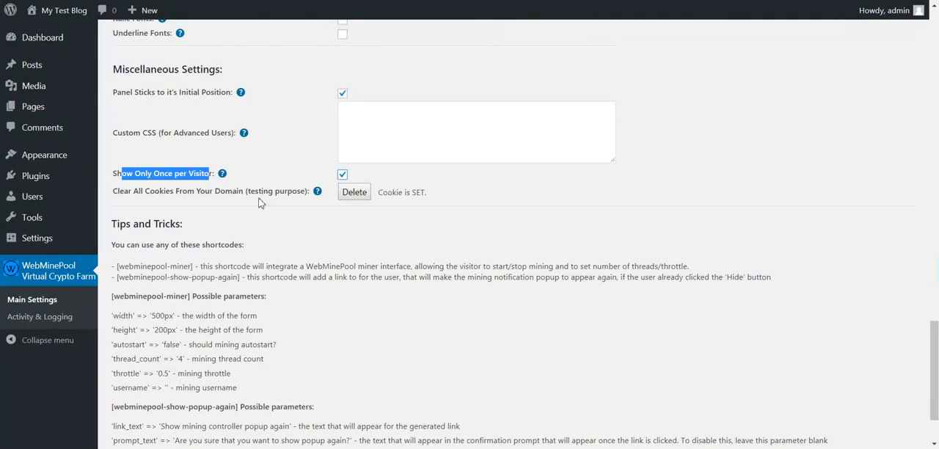
{"action": "scroll", "coordinate": [260, 212], "scroll_direction": "up", "scroll_amount": 5}
{"action": "scroll", "coordinate": [260, 212], "scroll_direction": "down", "scroll_amount": 3}
{"action": "scroll", "coordinate": [260, 229], "scroll_direction": "down", "scroll_amount": 1}
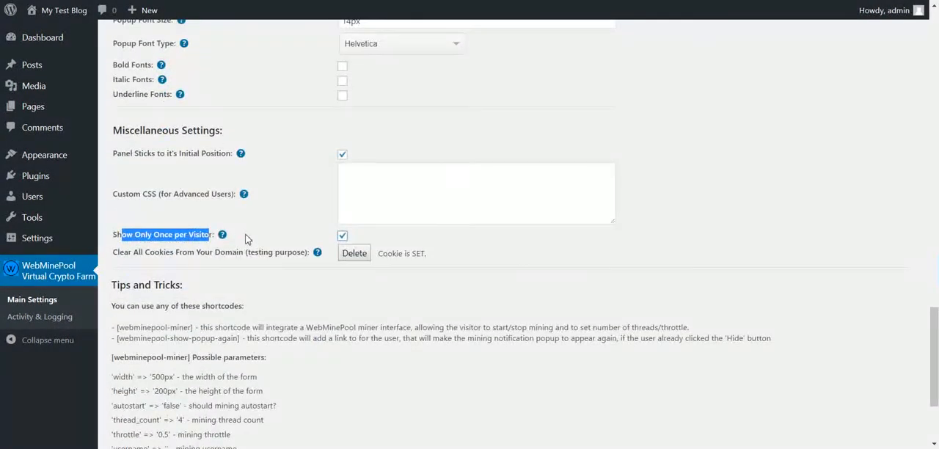
{"action": "left_click", "coordinate": [237, 231]}
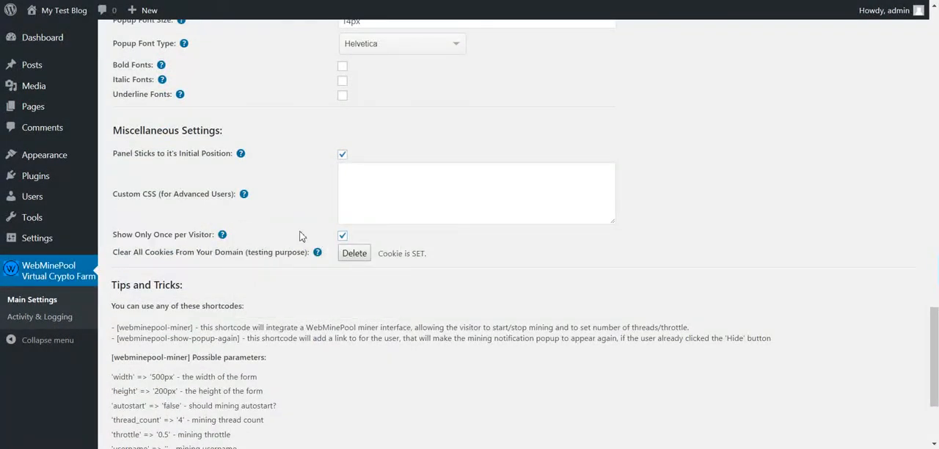
Examine the Cookie life time (in minutes) field in Common Options and relate it to the Show Only Once per Visitor option.
{"action": "scroll", "coordinate": [299, 236], "scroll_direction": "up", "scroll_amount": 8}
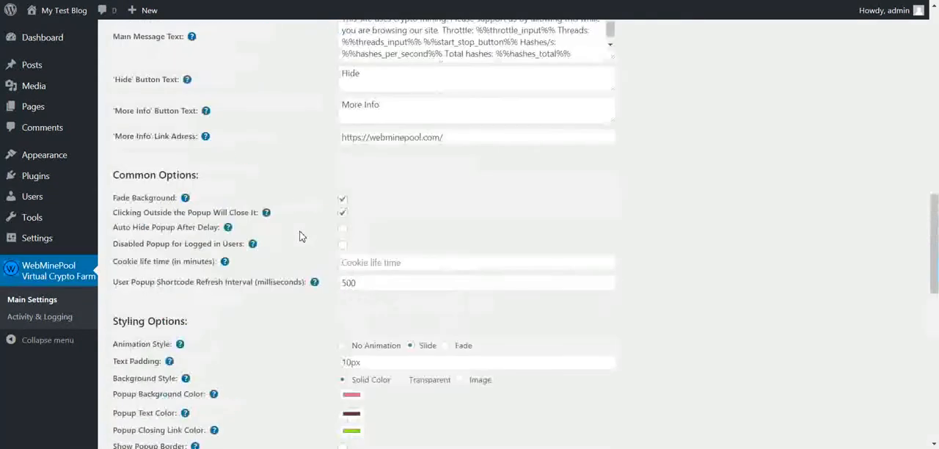
{"action": "left_click_drag", "start_coordinate": [114, 300], "coordinate": [219, 302]}
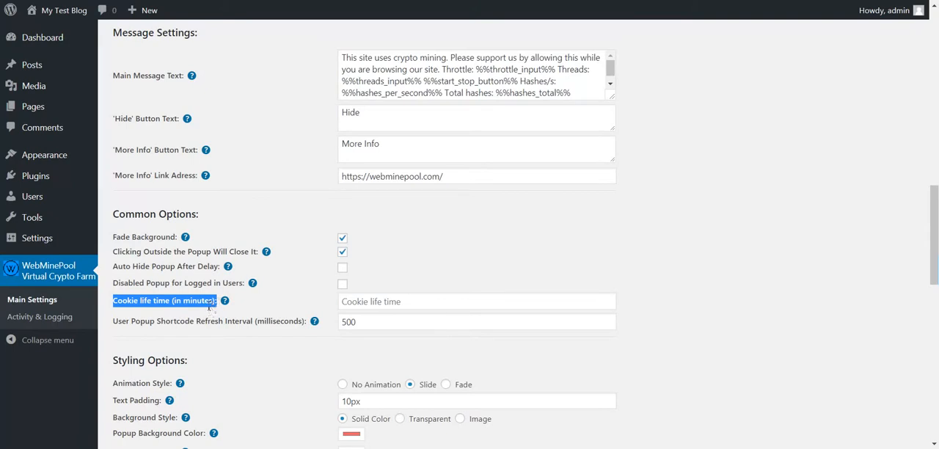
{"action": "double_click", "coordinate": [209, 304]}
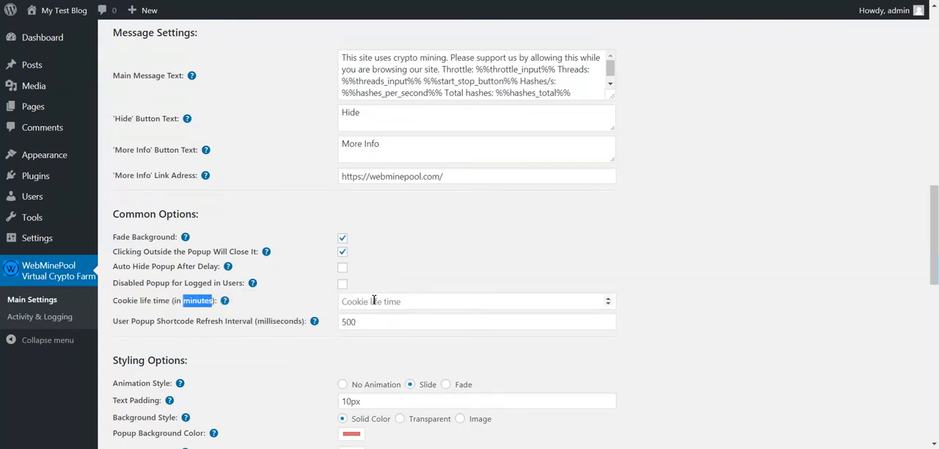
{"action": "scroll", "coordinate": [379, 301], "scroll_direction": "down", "scroll_amount": 10}
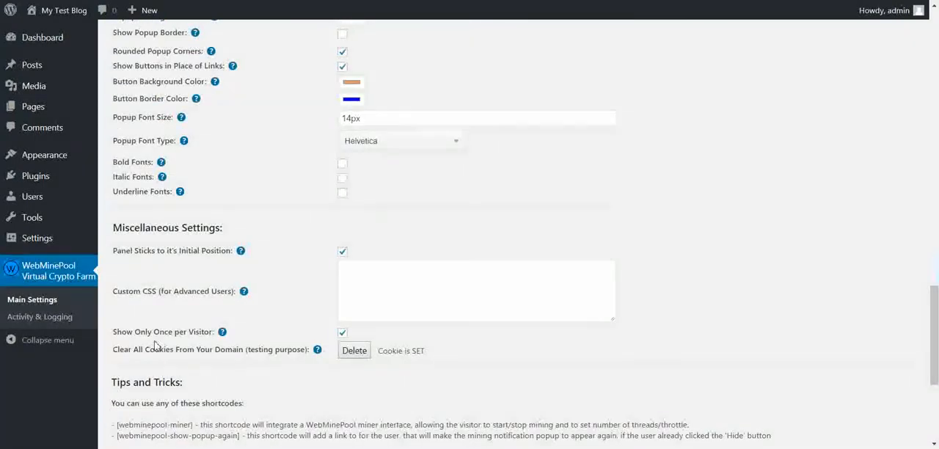
{"action": "scroll", "coordinate": [308, 291], "scroll_direction": "up", "scroll_amount": 10}
{"action": "scroll", "coordinate": [308, 290], "scroll_direction": "down", "scroll_amount": 3}
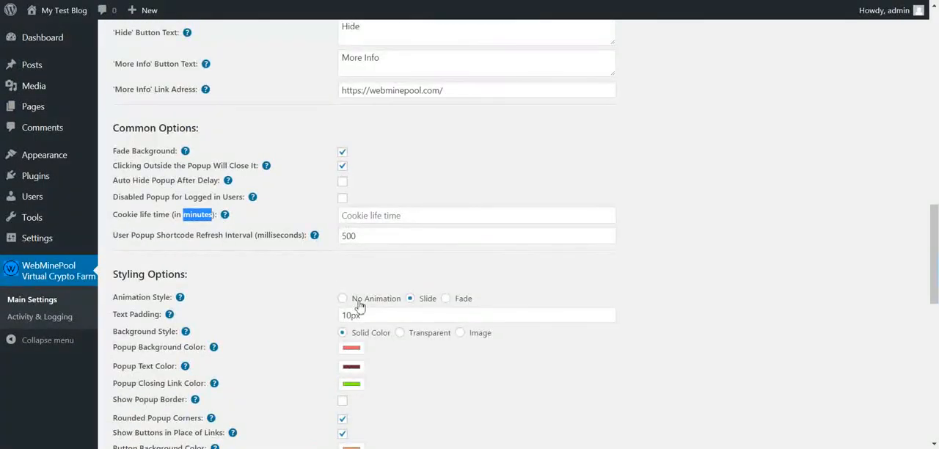
{"action": "left_click", "coordinate": [364, 215]}
{"action": "double_click", "coordinate": [199, 215]}
Copy the [webminepool-miner] shortcode from Tips and Tricks and start a new post.
{"action": "scroll", "coordinate": [197, 233], "scroll_direction": "down", "scroll_amount": 6}
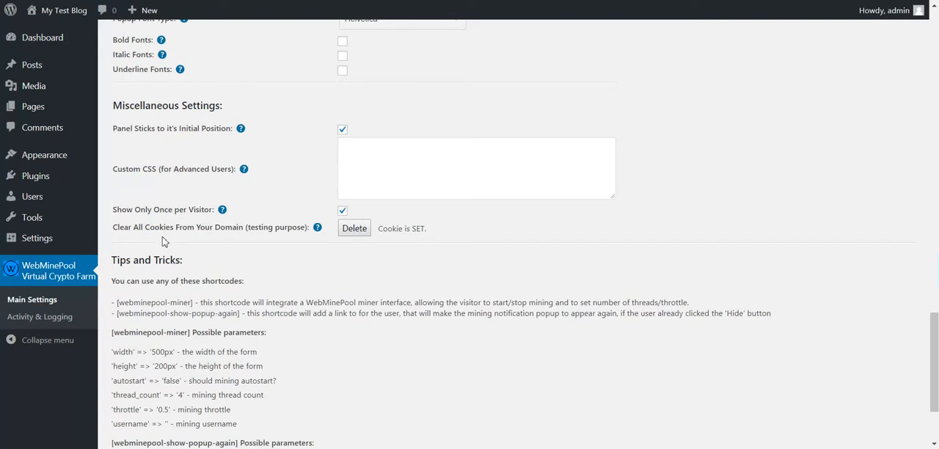
{"action": "scroll", "coordinate": [166, 235], "scroll_direction": "down", "scroll_amount": 2}
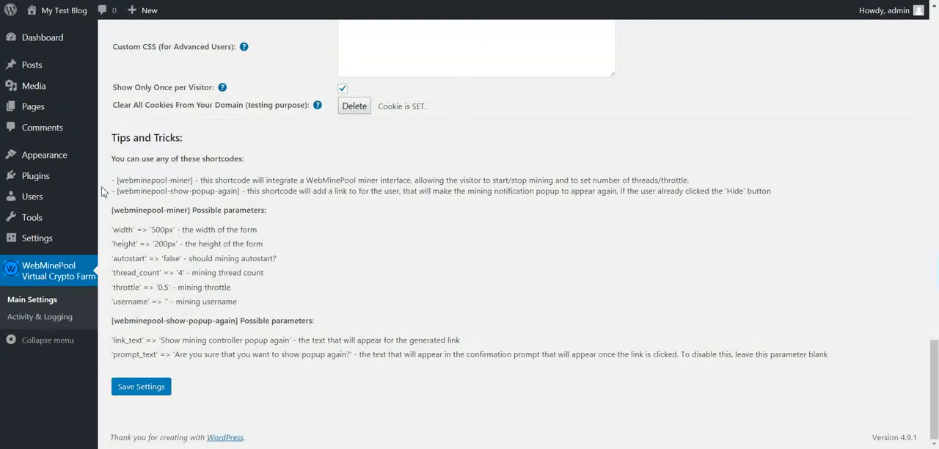
{"action": "left_click_drag", "start_coordinate": [117, 182], "coordinate": [194, 180]}
{"action": "key", "text": "ctrl+c"}
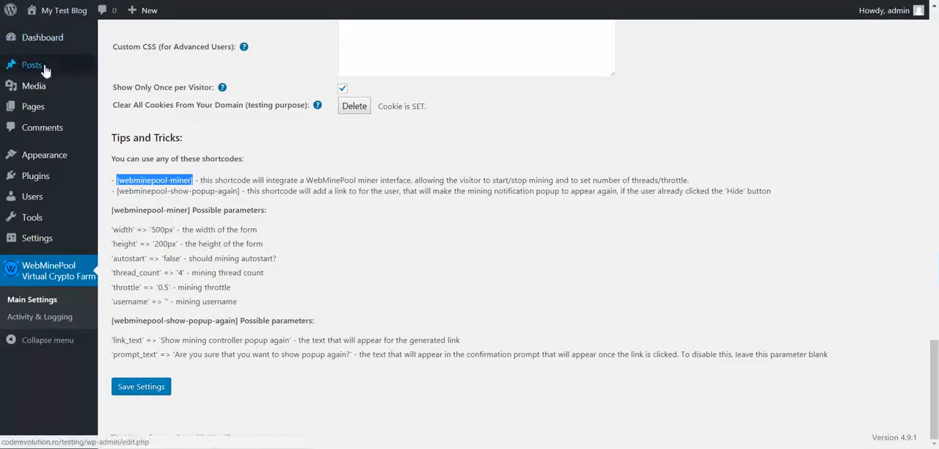
{"action": "right_click", "coordinate": [45, 66]}
{"action": "left_click", "coordinate": [44, 66]}
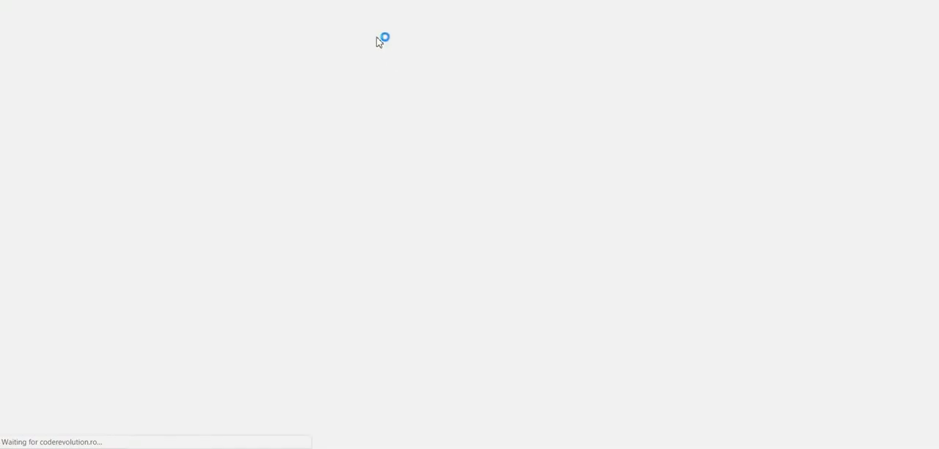
{"action": "left_click", "coordinate": [174, 42]}
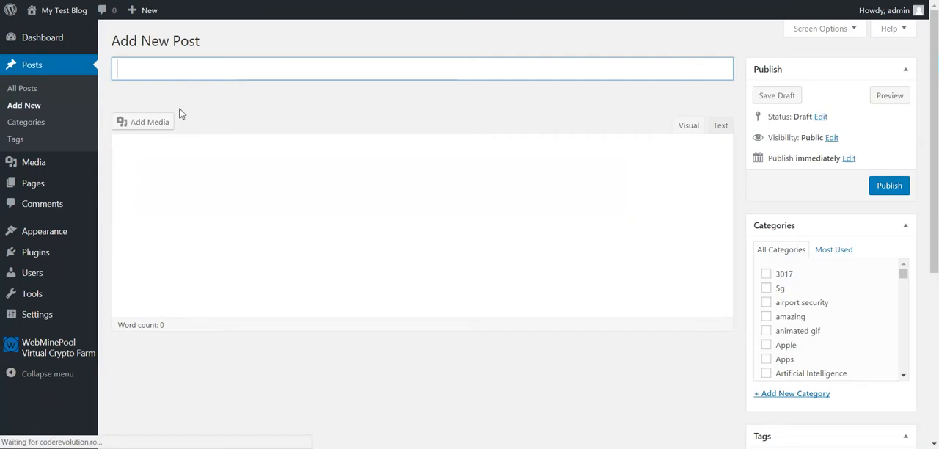
Title the post Test, paste the [webminepool-miner] shortcode as its content, and publish it.
{"action": "type", "text": "Test"}
{"action": "key", "text": "Tab"}
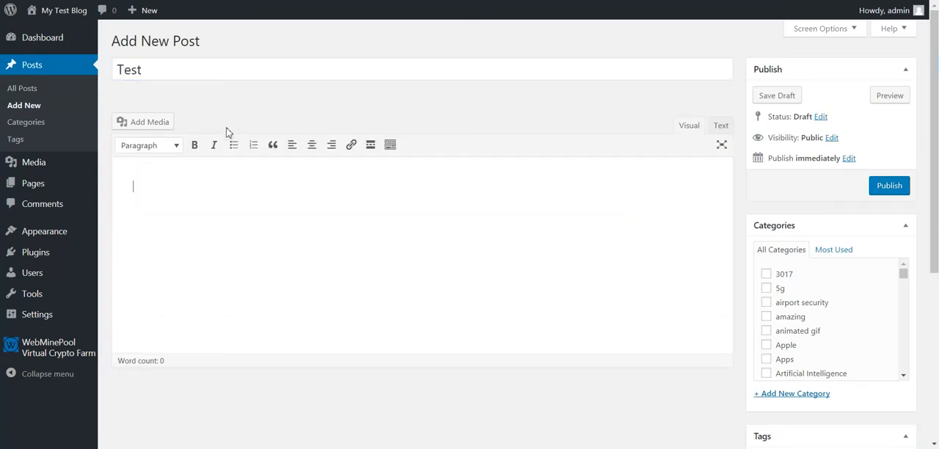
{"action": "key", "text": "ctrl+v"}
{"action": "left_click", "coordinate": [899, 190]}
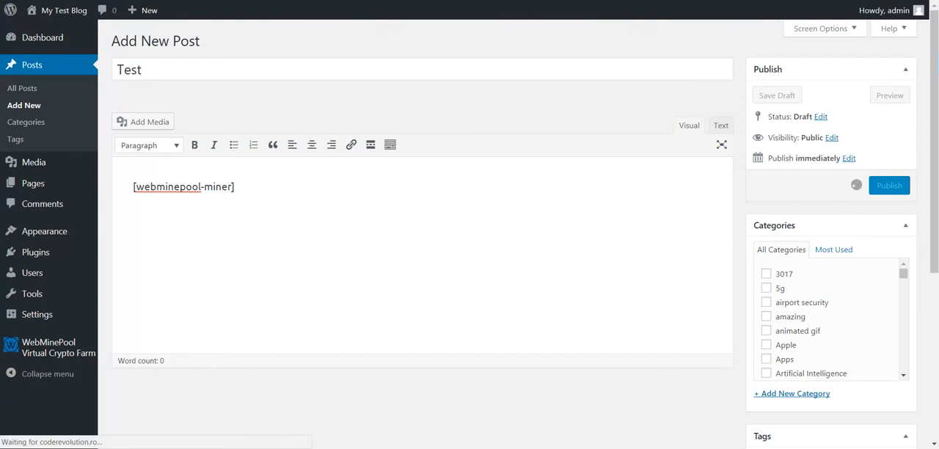
View the published Test post and dismiss the mining notification popup to check the embedded miner interface.
{"action": "right_click", "coordinate": [216, 129]}
{"action": "left_click", "coordinate": [227, 136]}
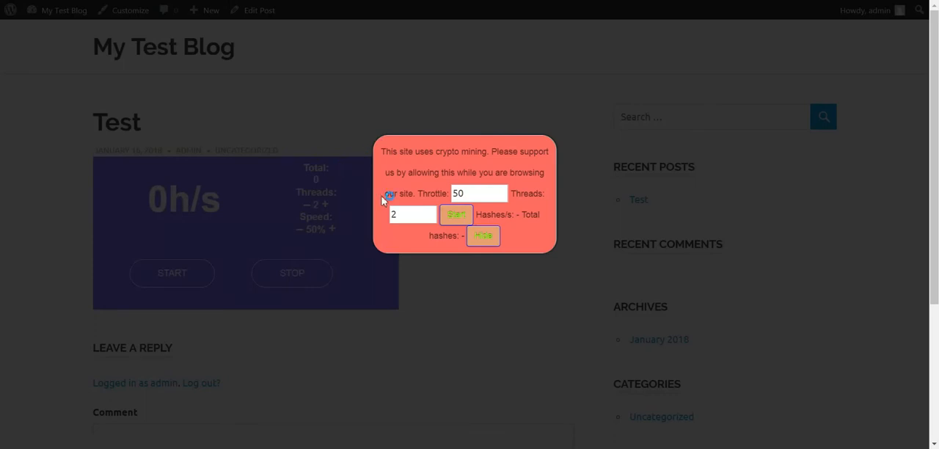
{"action": "left_click", "coordinate": [452, 281]}
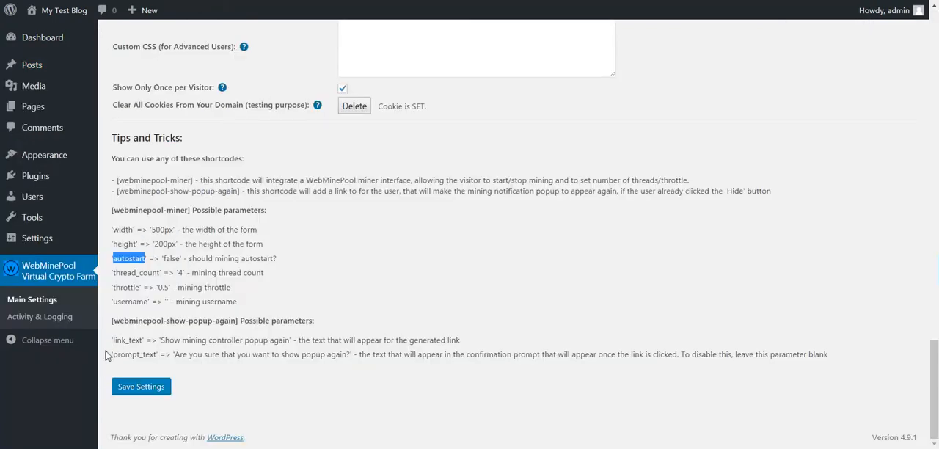
Examine the [webminepool-show-popup-again] shortcode parameters and relate them to the Show Only Once per Visitor option.
{"action": "left_click_drag", "start_coordinate": [114, 323], "coordinate": [242, 323]}
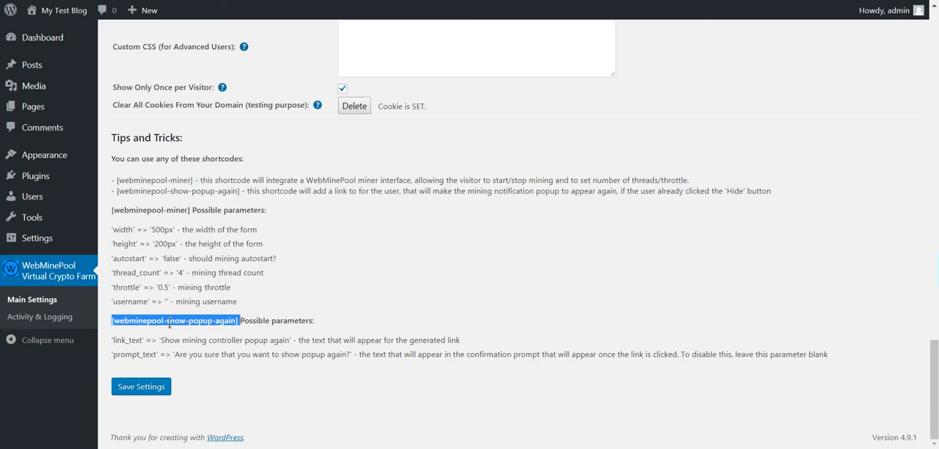
{"action": "scroll", "coordinate": [188, 328], "scroll_direction": "up", "scroll_amount": 1}
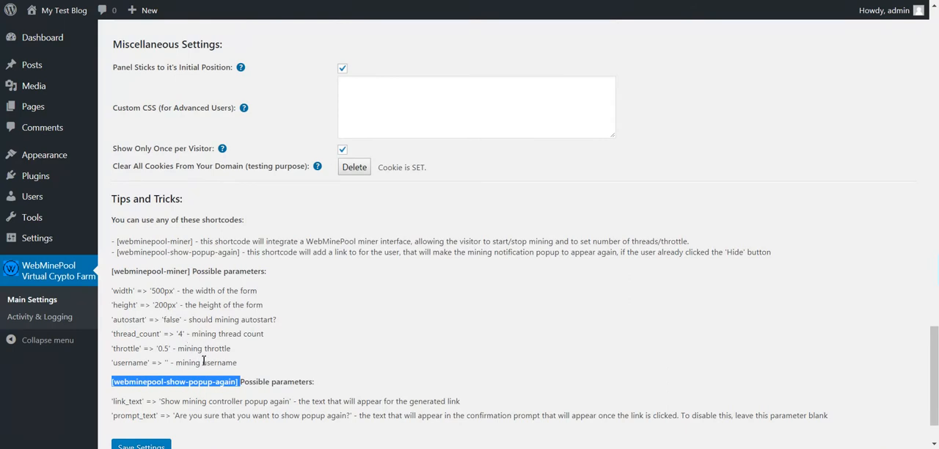
{"action": "scroll", "coordinate": [204, 361], "scroll_direction": "up", "scroll_amount": 2}
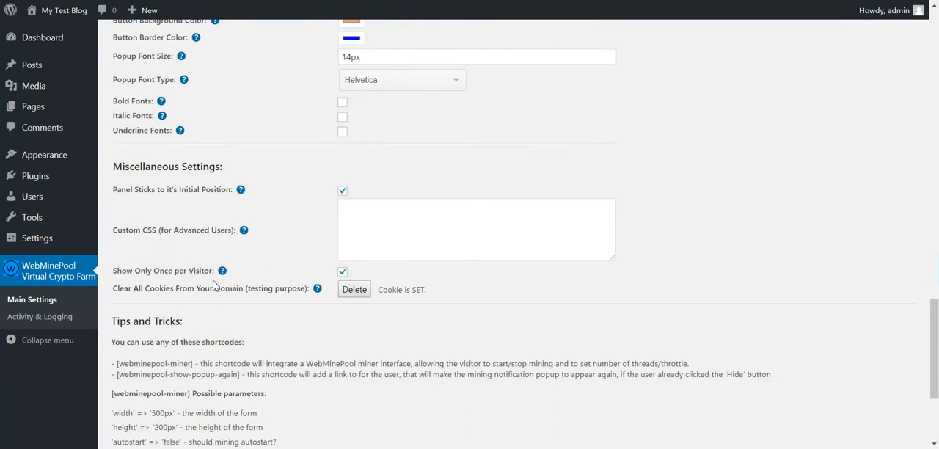
{"action": "left_click_drag", "start_coordinate": [142, 271], "coordinate": [211, 269]}
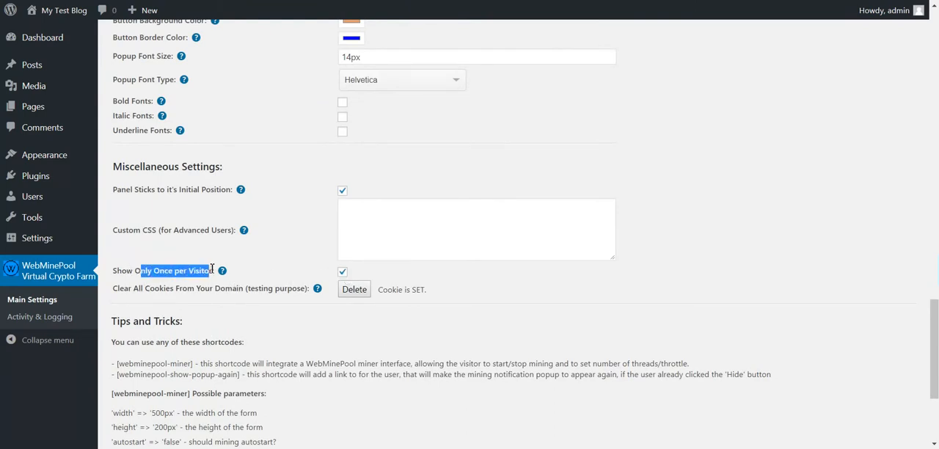
{"action": "mouse_move", "coordinate": [222, 270]}
{"action": "scroll", "coordinate": [136, 375], "scroll_direction": "down", "scroll_amount": 2}
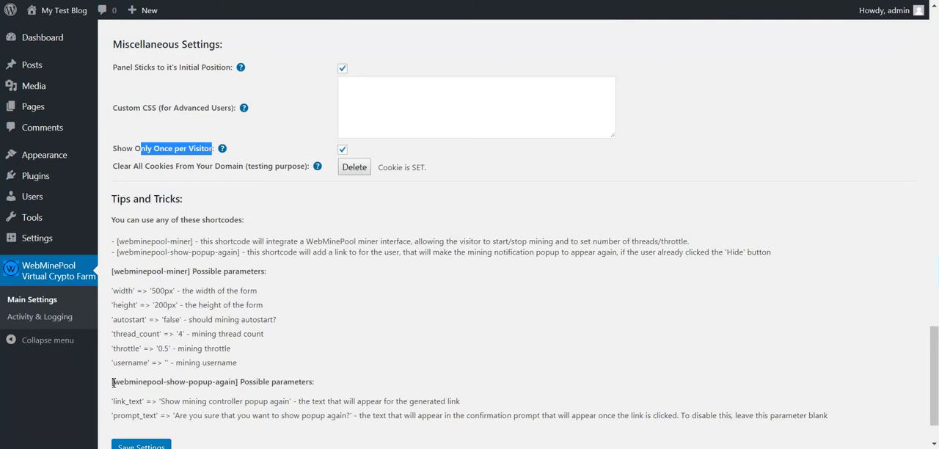
{"action": "left_click", "coordinate": [156, 148]}
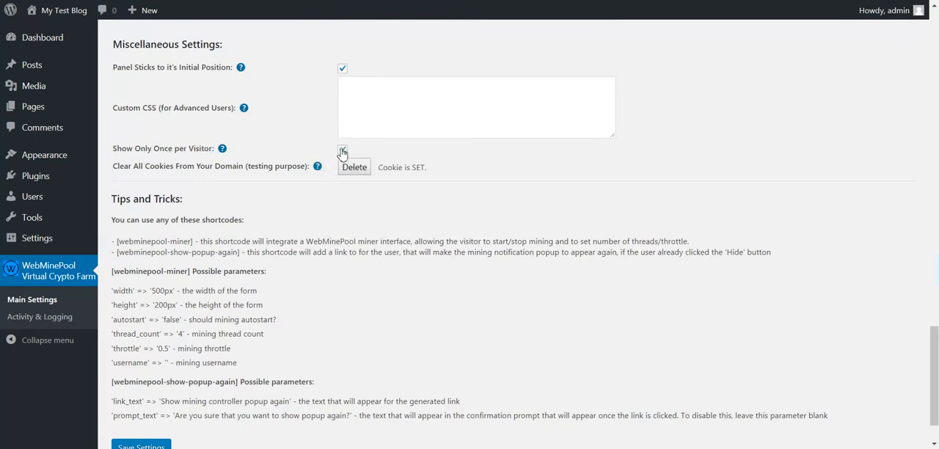
Open the plugin's Activity & Logging page and examine the Activity Log and the option to restore default settings.
{"action": "scroll", "coordinate": [263, 256], "scroll_direction": "up", "scroll_amount": 3}
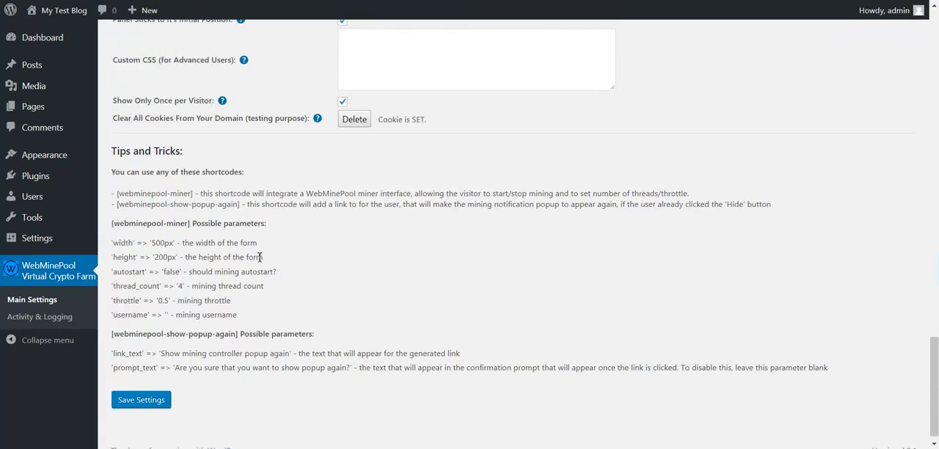
{"action": "scroll", "coordinate": [263, 256], "scroll_direction": "up", "scroll_amount": 15}
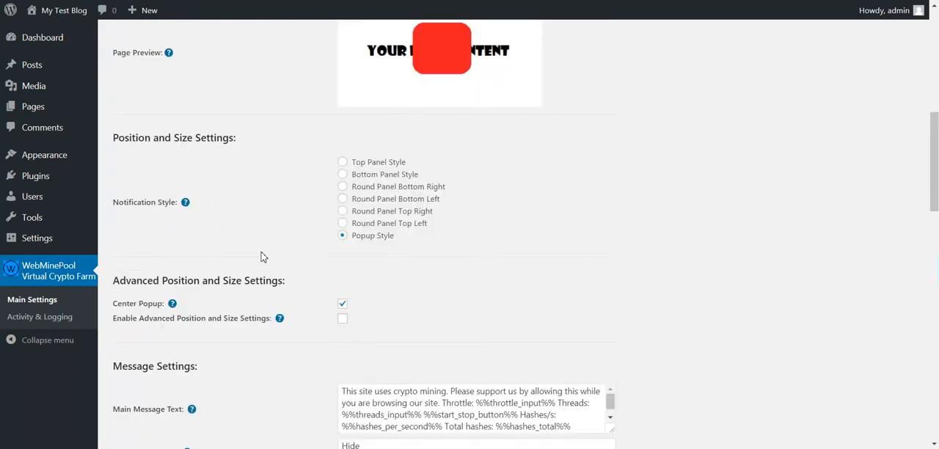
{"action": "scroll", "coordinate": [263, 256], "scroll_direction": "down", "scroll_amount": 6}
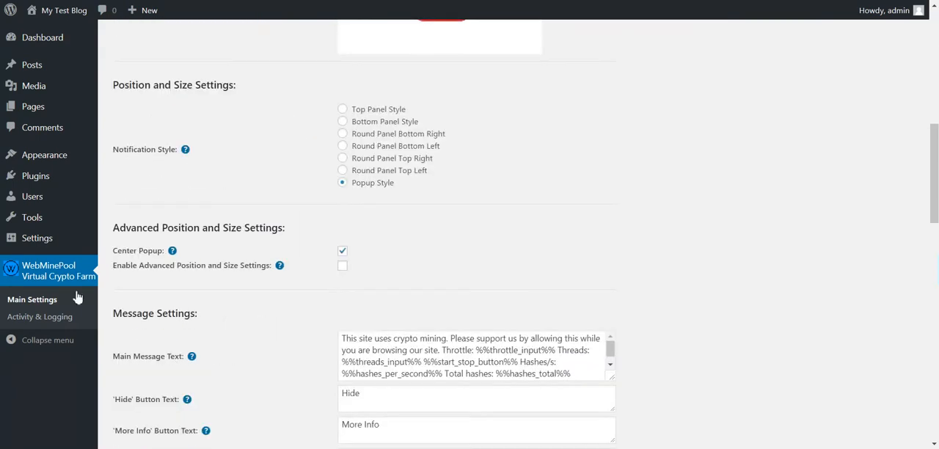
{"action": "left_click", "coordinate": [71, 311]}
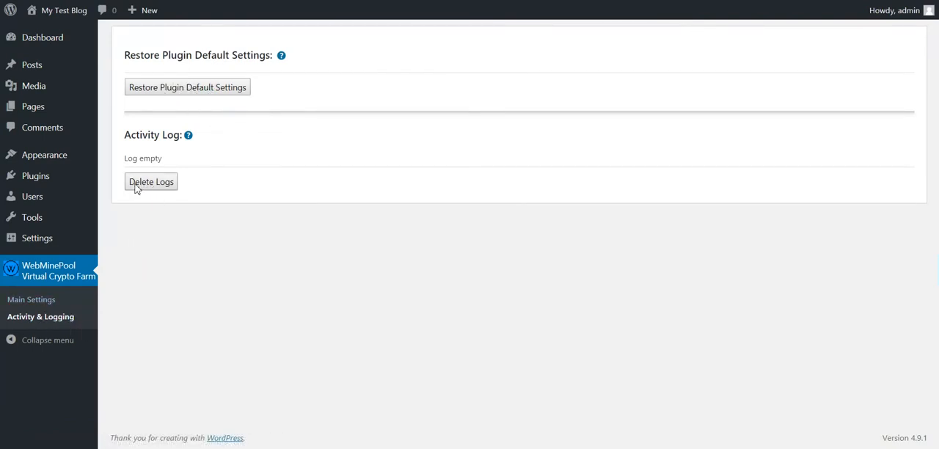
{"action": "left_click_drag", "start_coordinate": [125, 160], "coordinate": [165, 163]}
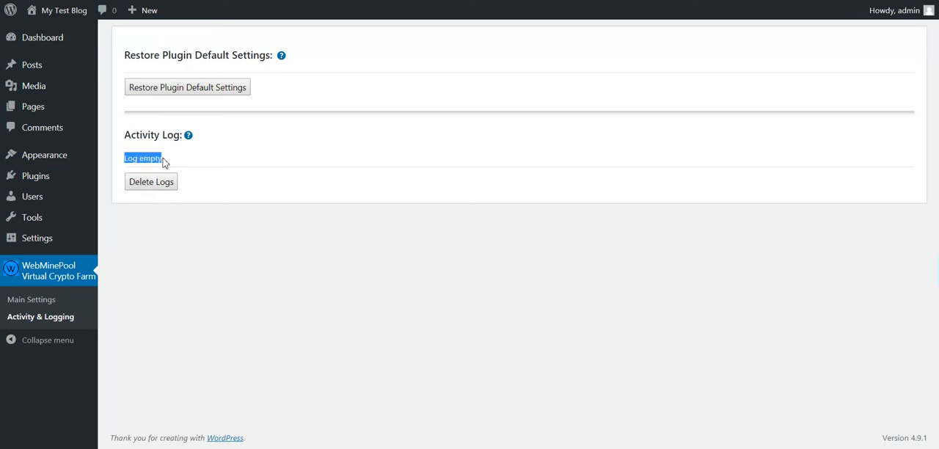
{"action": "left_click", "coordinate": [152, 158]}
{"action": "double_click", "coordinate": [152, 158]}
{"action": "left_click", "coordinate": [146, 163]}
{"action": "double_click", "coordinate": [151, 158]}
{"action": "left_click", "coordinate": [174, 159]}
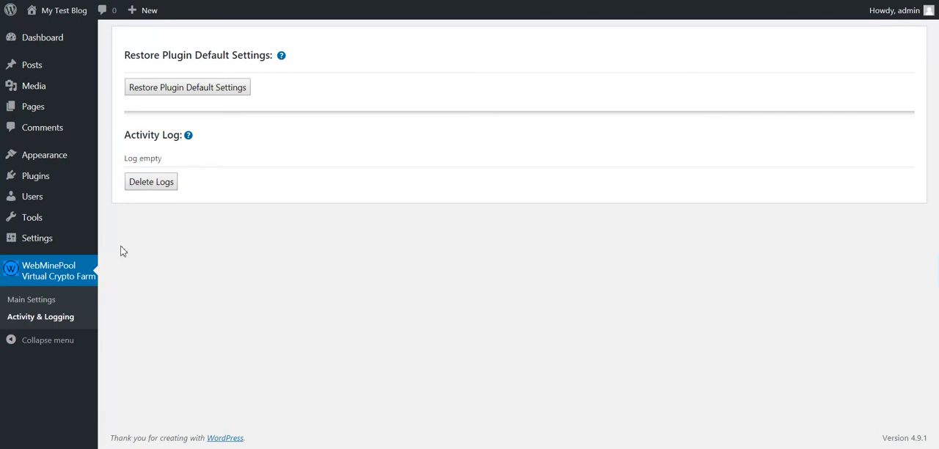
Return to the plugin's Main Settings and review the options from the miner settings down to the Tips and Tricks section.
{"action": "left_click", "coordinate": [35, 302]}
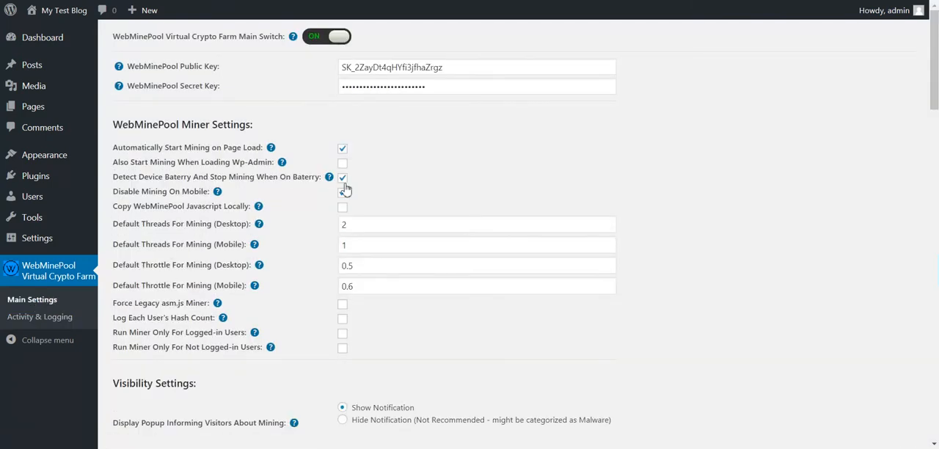
{"action": "scroll", "coordinate": [237, 203], "scroll_direction": "down", "scroll_amount": 10}
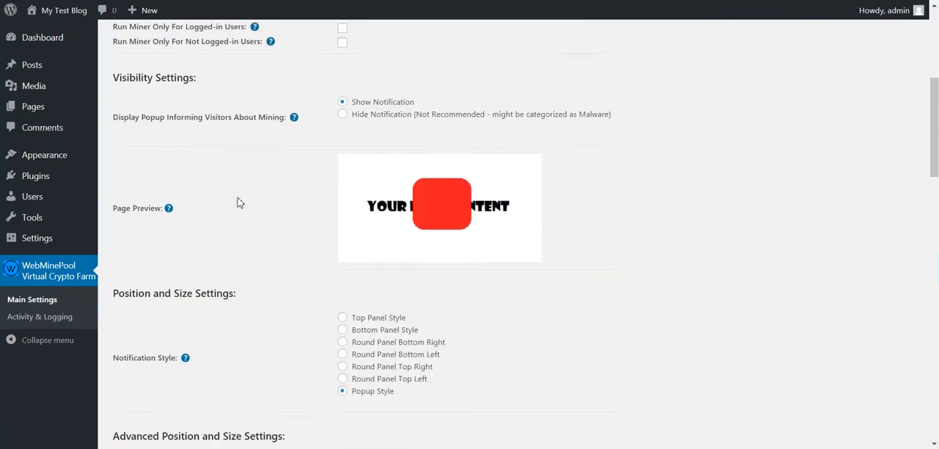
{"action": "scroll", "coordinate": [237, 203], "scroll_direction": "down", "scroll_amount": 10}
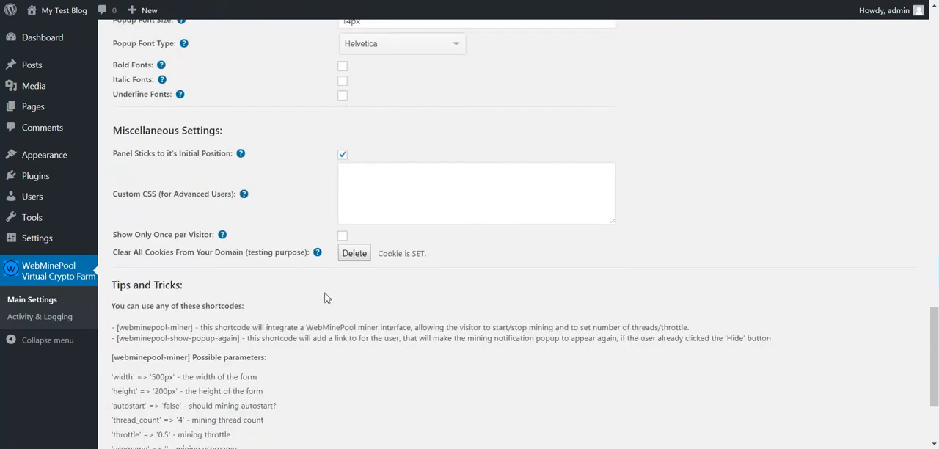